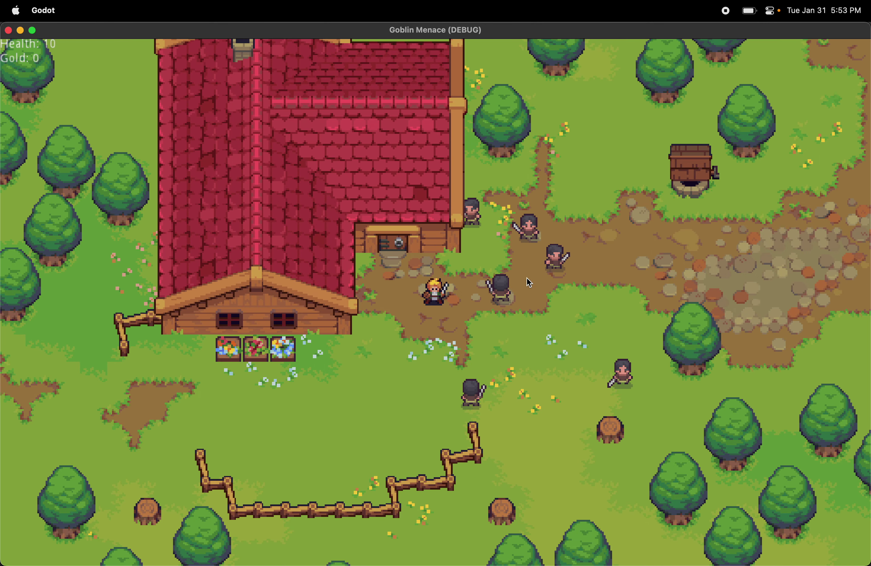
{"action": "key", "text": "Right"}
{"action": "key", "text": "Down"}
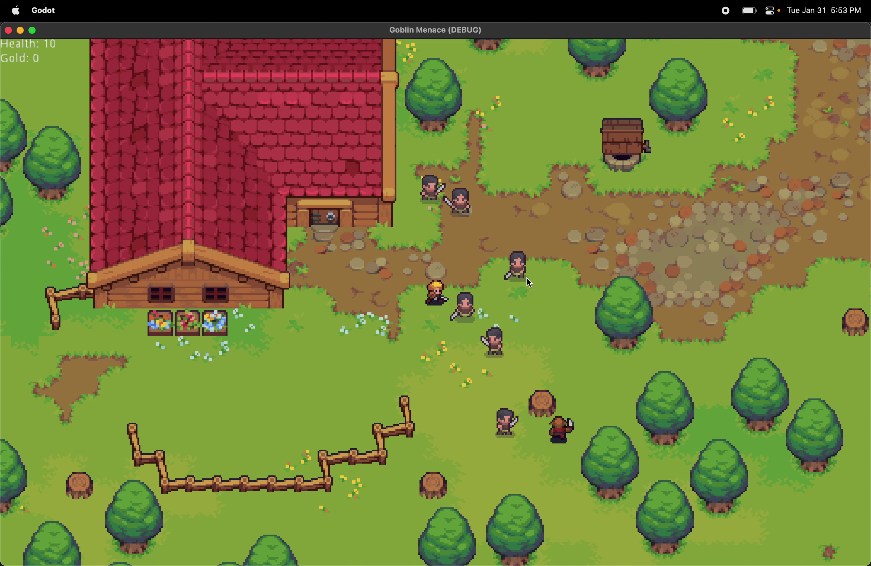
{"action": "key", "text": "Up"}
{"action": "key", "text": "Right"}
{"action": "key", "text": "Down"}
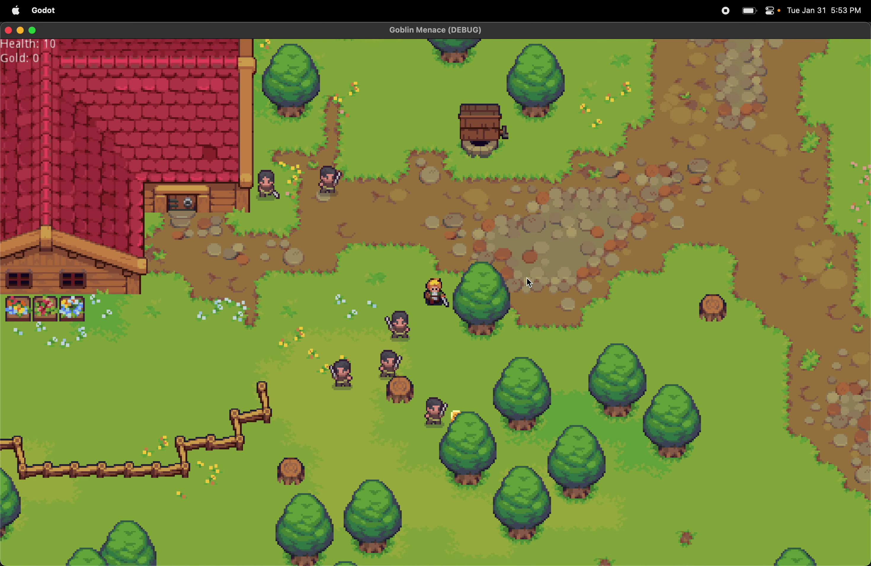
{"action": "key", "text": "Up"}
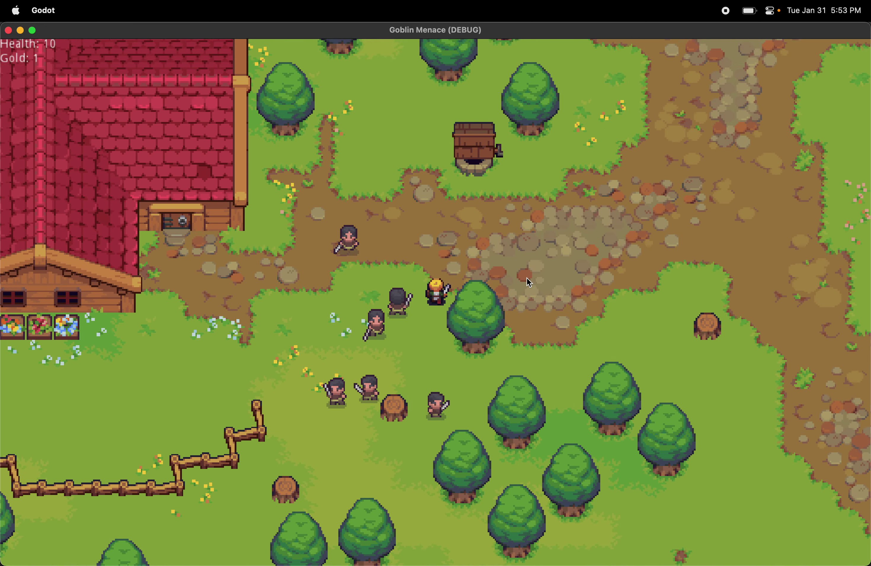
{"action": "key", "text": "Right"}
{"action": "key", "text": "Up"}
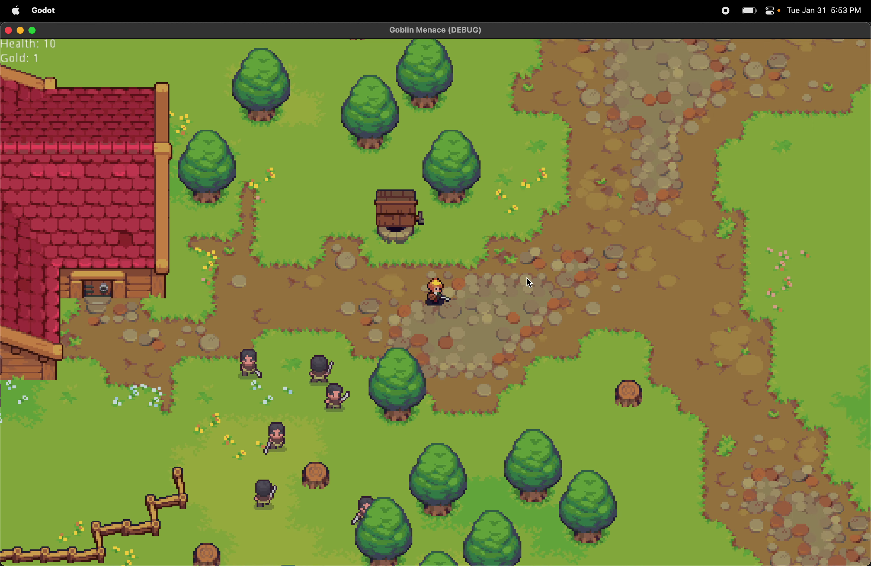
{"action": "key", "text": "Left"}
{"action": "key", "text": "Right"}
{"action": "key", "text": "Right"}
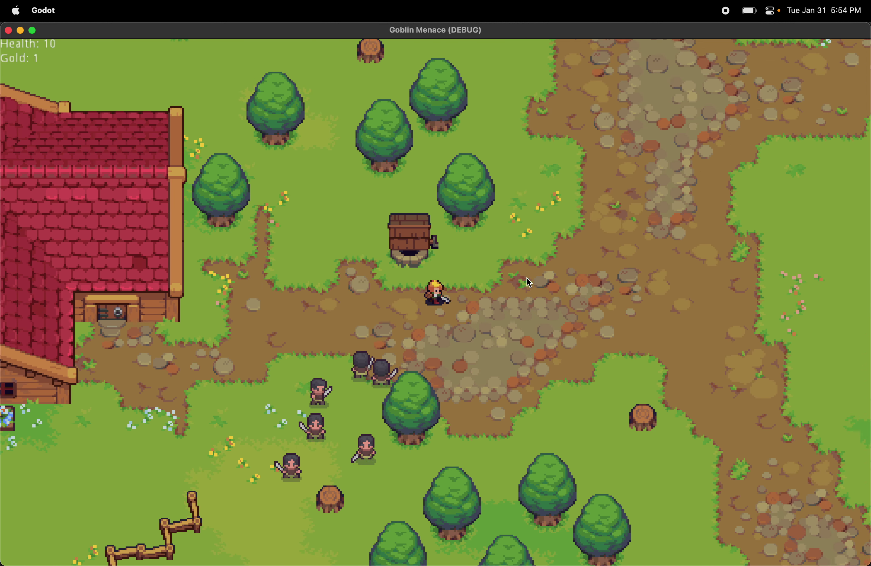
{"action": "key", "text": "Up"}
{"action": "key", "text": "Right"}
{"action": "key", "text": "Down"}
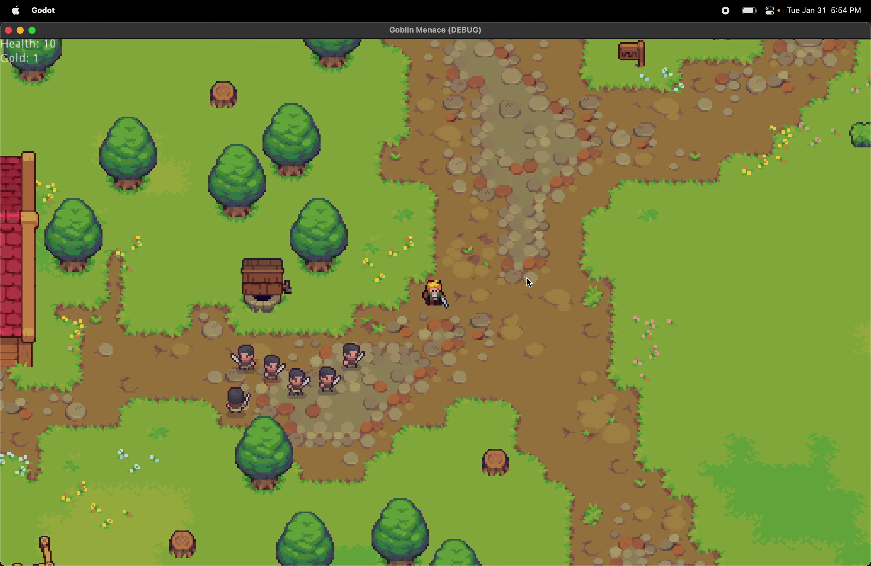
{"action": "key", "text": "Left"}
{"action": "key", "text": "Left"}
{"action": "key", "text": "Up"}
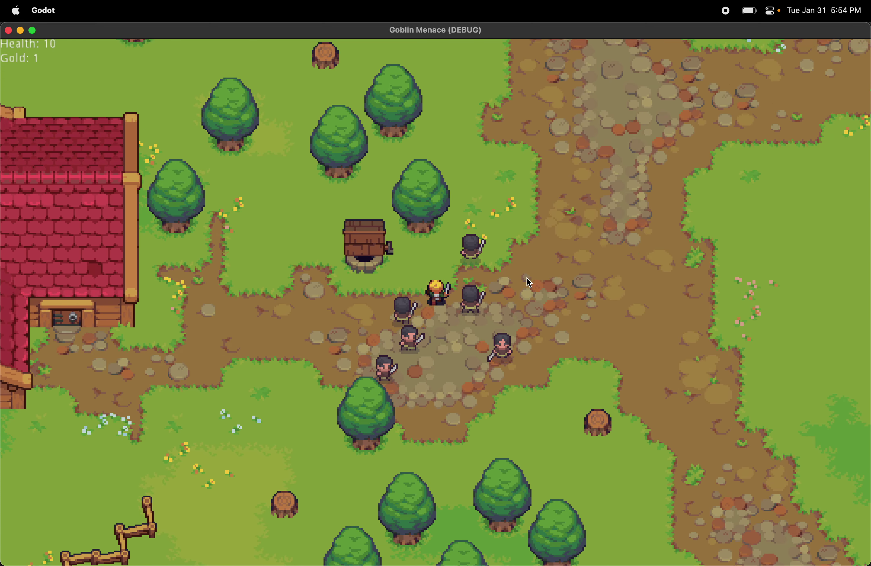
{"action": "key", "text": "Right"}
{"action": "key", "text": "Right"}
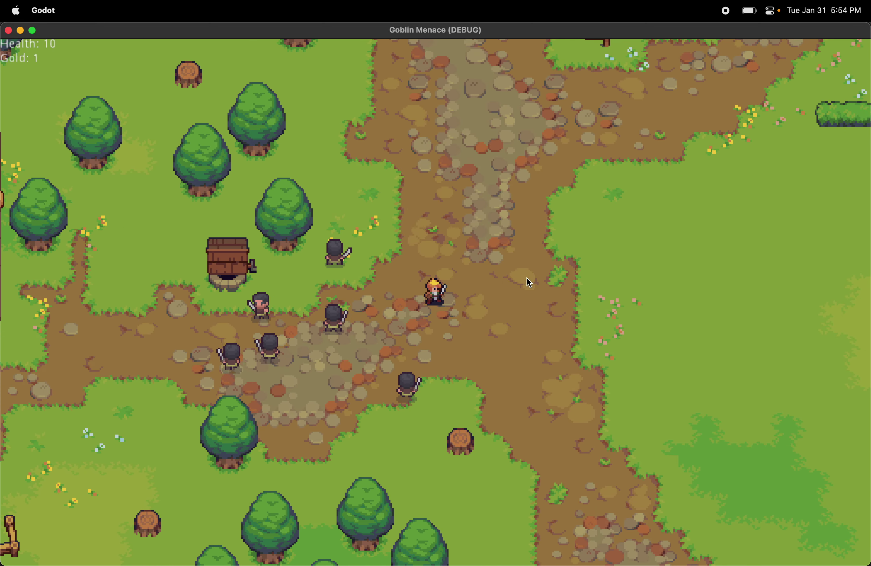
{"action": "key", "text": "Up"}
{"action": "key", "text": "Right"}
{"action": "key", "text": "Down"}
{"action": "key", "text": "Right"}
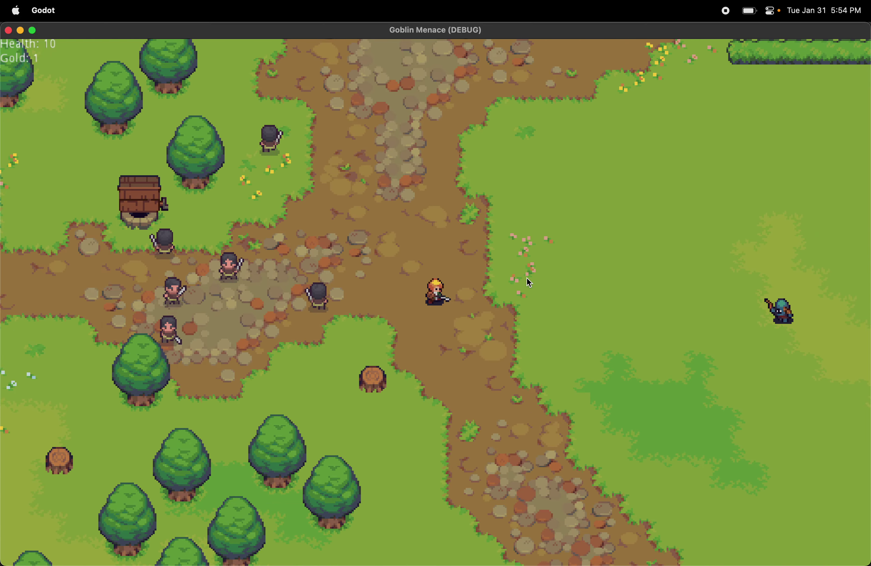
{"action": "key", "text": "Up"}
{"action": "key", "text": "Left"}
{"action": "key", "text": "Down"}
{"action": "key", "text": "Right"}
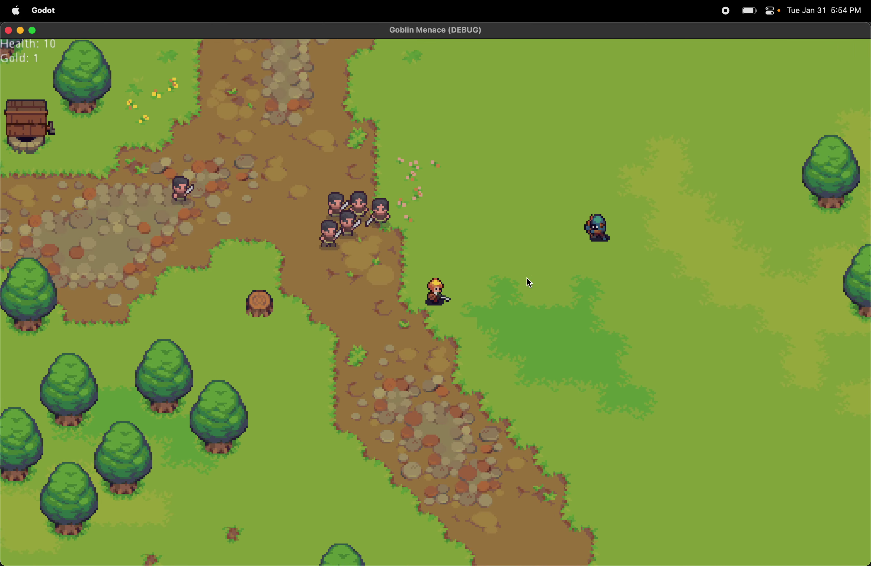
{"action": "key", "text": "Right"}
{"action": "key", "text": "Up"}
{"action": "key", "text": "Up"}
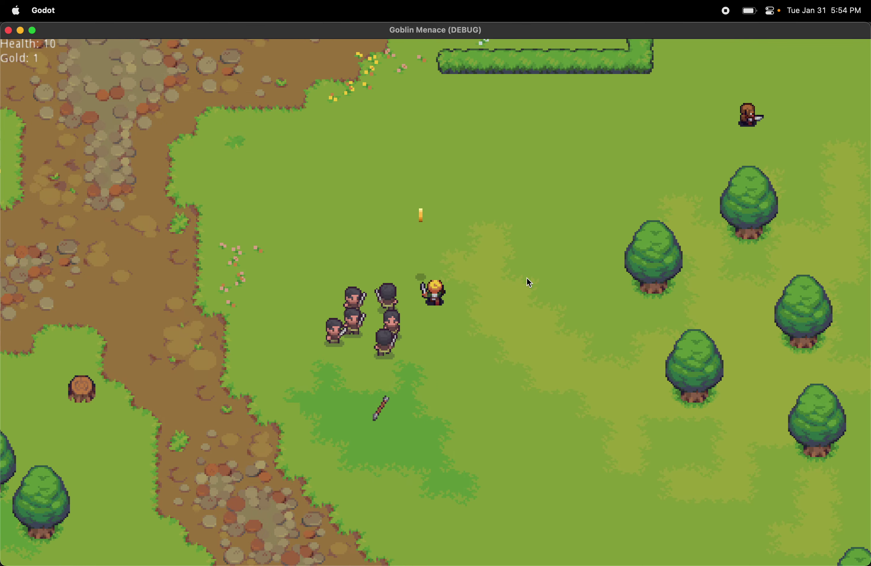
{"action": "key", "text": "Left"}
{"action": "key", "text": "Right"}
{"action": "key", "text": "Right"}
{"action": "key", "text": "Up"}
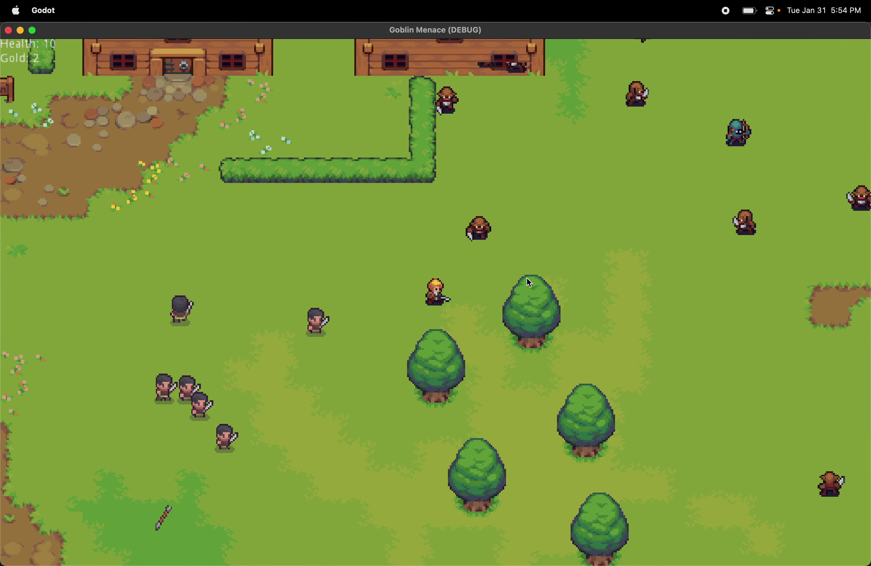
{"action": "key", "text": "Up"}
{"action": "key", "text": "Left"}
{"action": "key", "text": "Down"}
{"action": "key", "text": "Left"}
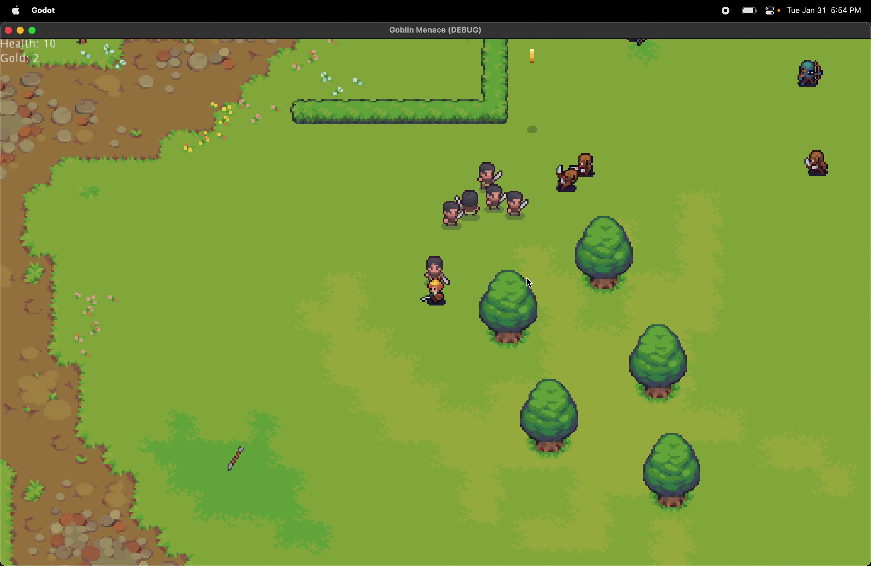
{"action": "key", "text": "Up"}
{"action": "key", "text": "Up"}
{"action": "key", "text": "Right"}
{"action": "key", "text": "Right"}
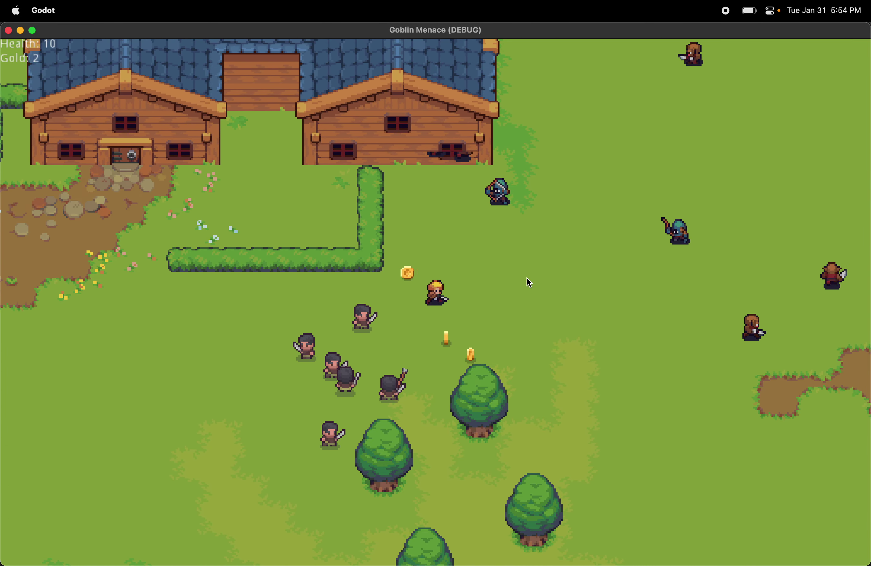
{"action": "key", "text": "Down"}
{"action": "key", "text": "Up"}
{"action": "key", "text": "Left"}
{"action": "key", "text": "Left"}
{"action": "key", "text": "Right"}
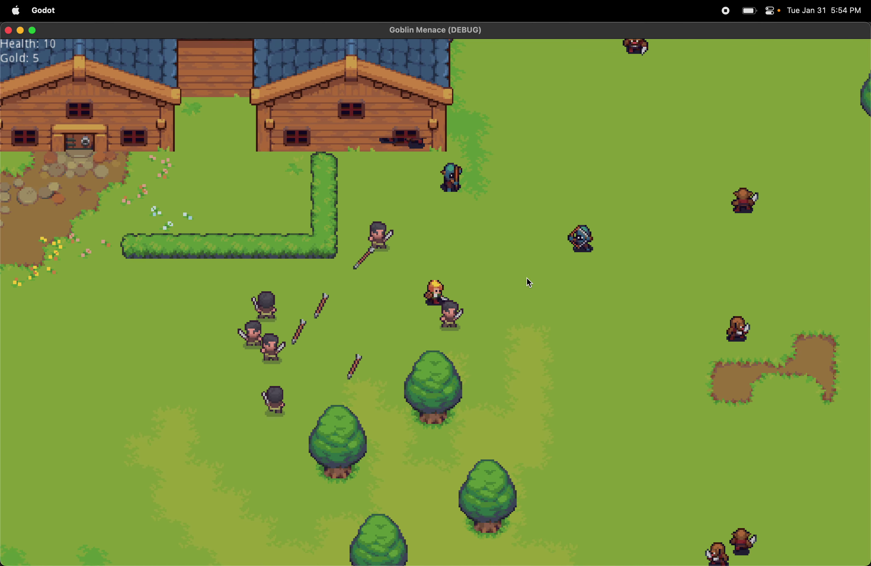
{"action": "key", "text": "Down"}
{"action": "key", "text": "Left"}
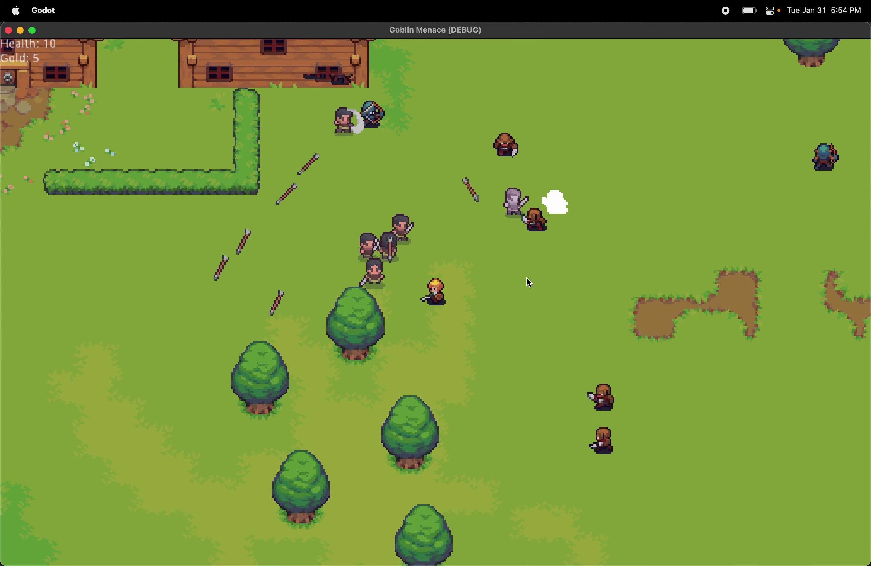
{"action": "key", "text": "Up"}
{"action": "key", "text": "Up"}
{"action": "key", "text": "Right"}
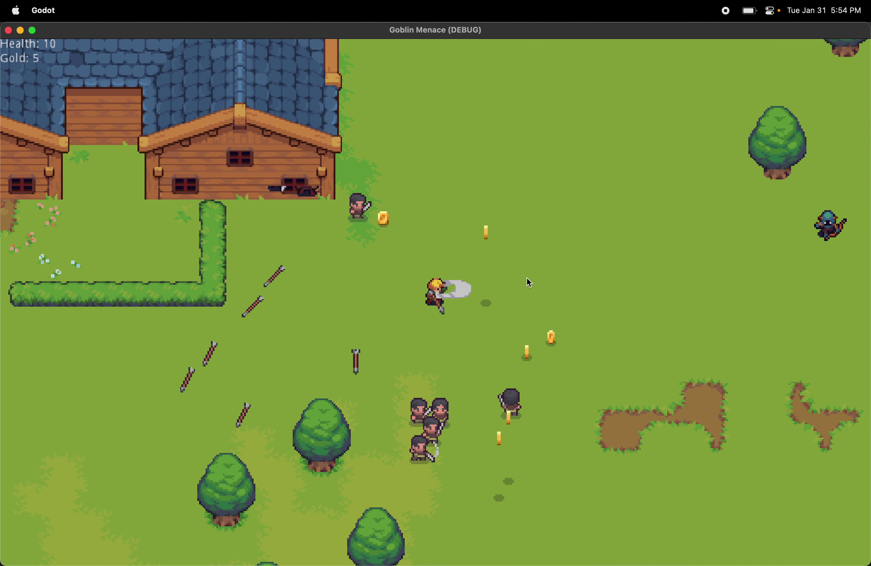
{"action": "key", "text": "Down"}
{"action": "key", "text": "Down"}
{"action": "key", "text": "Left"}
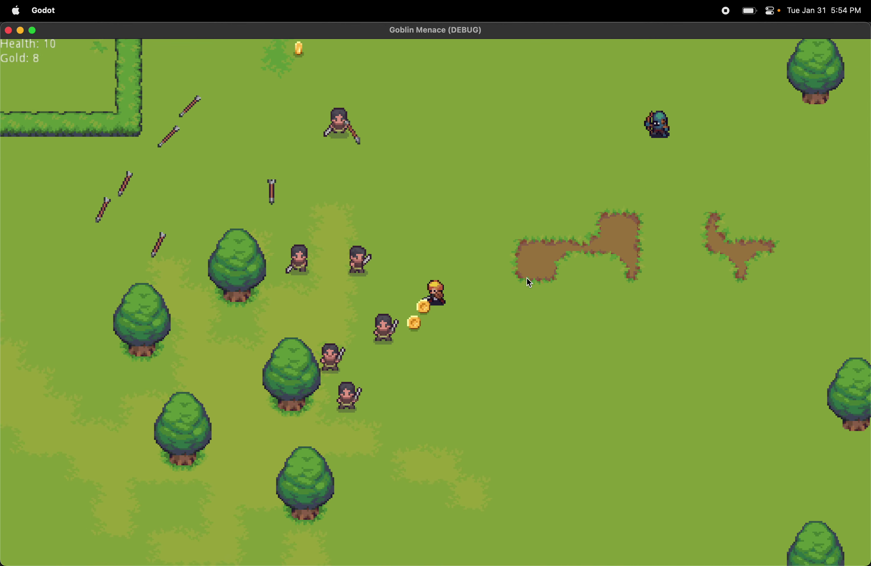
{"action": "key", "text": "Up"}
{"action": "key", "text": "Down"}
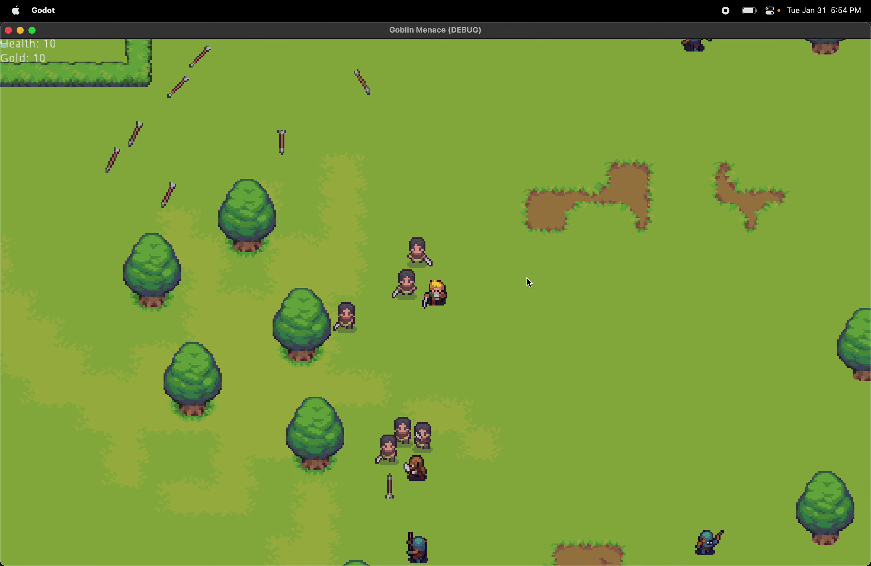
{"action": "key", "text": "Right"}
{"action": "key", "text": "Down"}
{"action": "key", "text": "Left"}
{"action": "key", "text": "Down"}
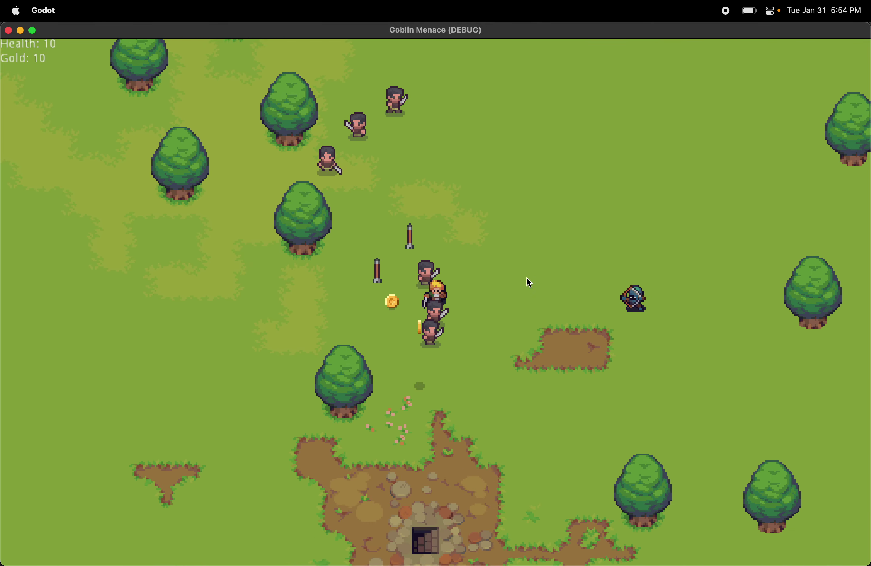
{"action": "key", "text": "Right"}
{"action": "key", "text": "Up"}
{"action": "key", "text": "Down"}
{"action": "key", "text": "Left"}
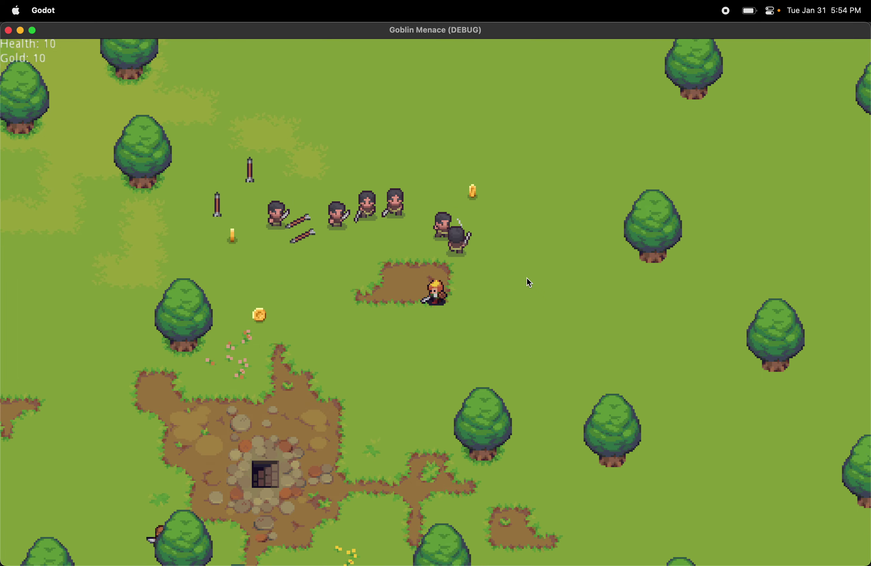
{"action": "key", "text": "Down"}
{"action": "key", "text": "Up"}
{"action": "key", "text": "Left"}
{"action": "key", "text": "Right"}
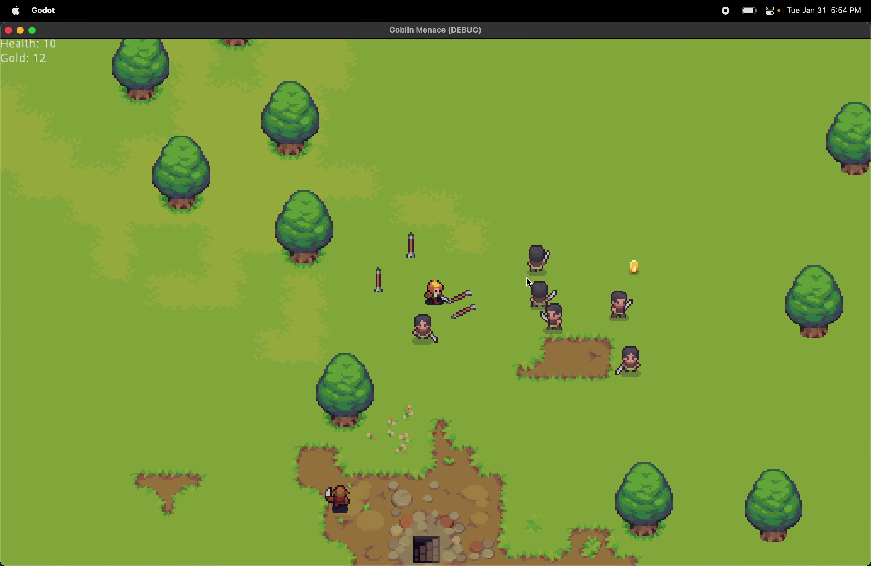
{"action": "key", "text": "Down"}
{"action": "key", "text": "Left"}
{"action": "key", "text": "Right"}
{"action": "key", "text": "Left"}
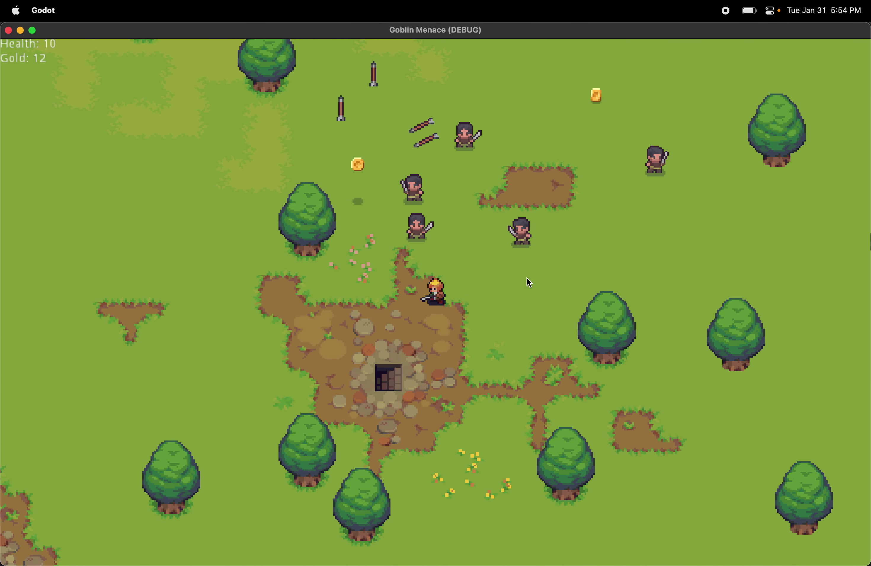
{"action": "key", "text": "Up"}
{"action": "key", "text": "Right"}
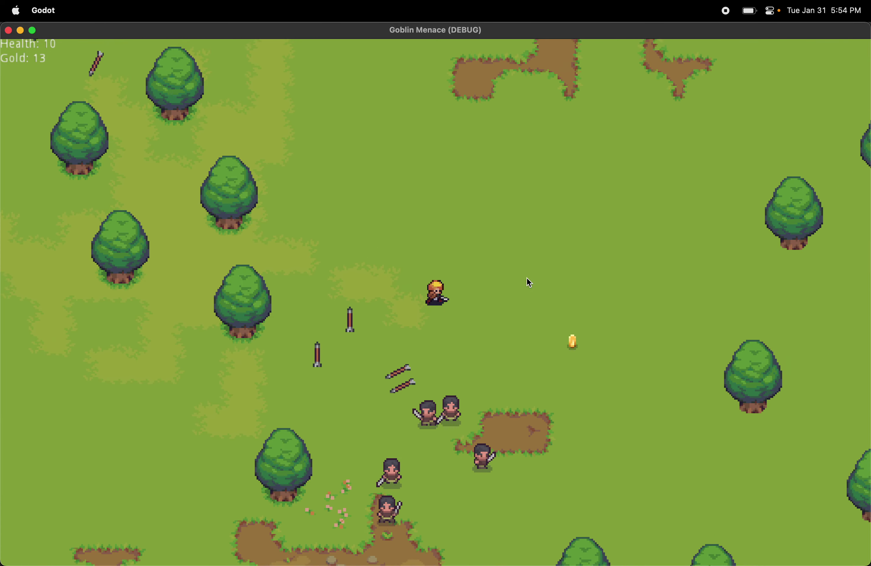
{"action": "key", "text": "Up"}
{"action": "key", "text": "Right"}
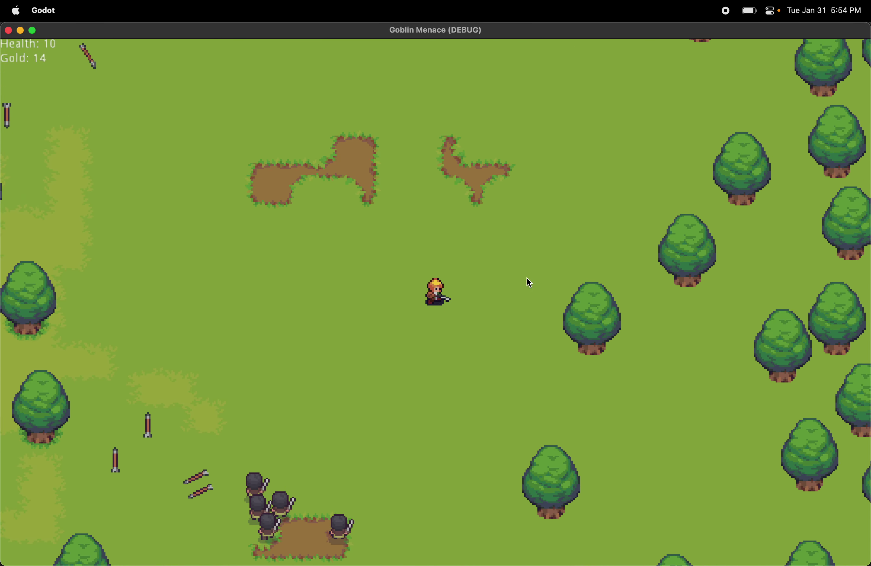
{"action": "key", "text": "Left"}
{"action": "key", "text": "Left"}
{"action": "key", "text": "Up"}
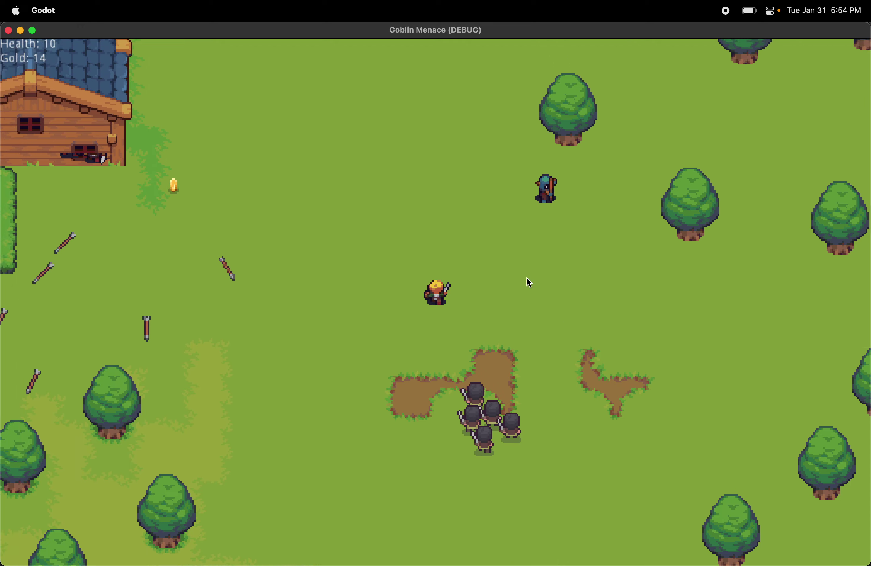
{"action": "key", "text": "Right"}
{"action": "key", "text": "space"}
{"action": "key", "text": "Right"}
{"action": "key", "text": "Up"}
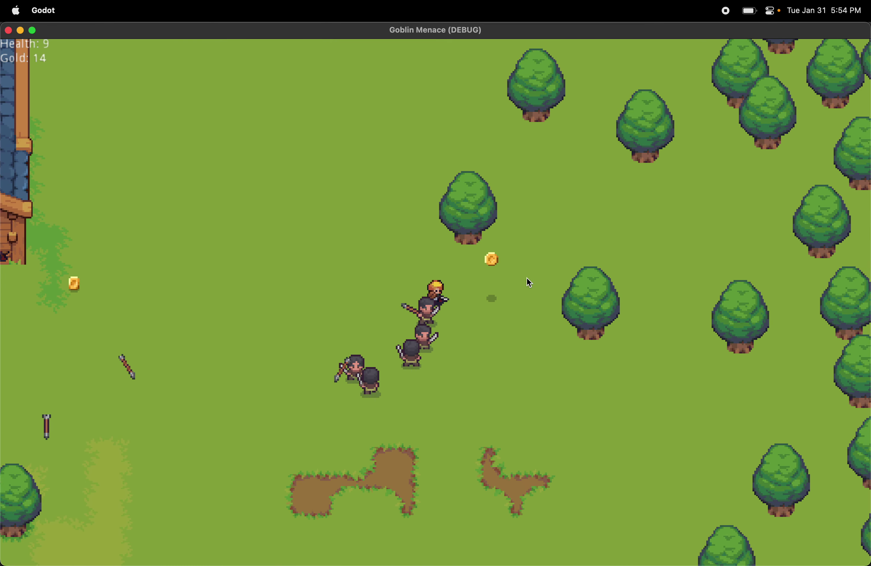
{"action": "key", "text": "Left"}
{"action": "key", "text": "Up"}
{"action": "key", "text": "Up"}
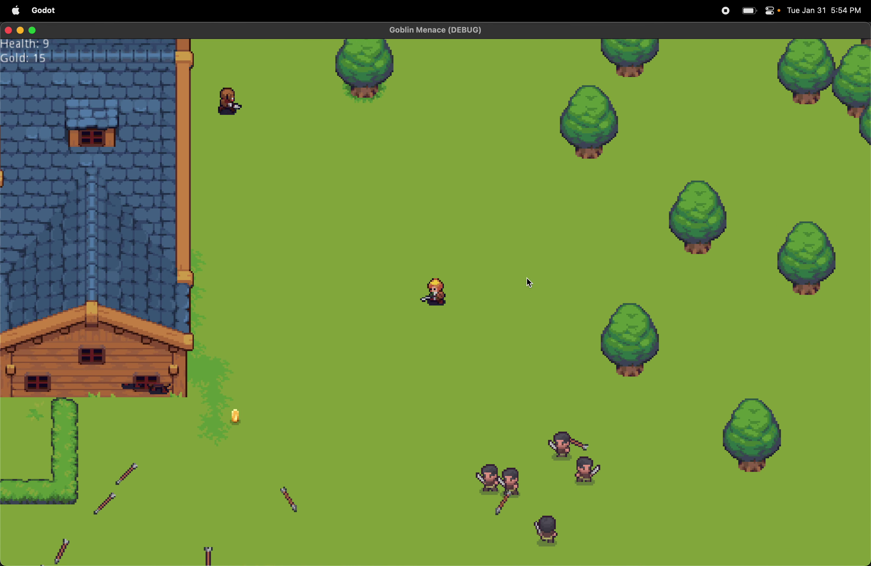
{"action": "key", "text": "Left"}
{"action": "key", "text": "Up"}
{"action": "key", "text": "space"}
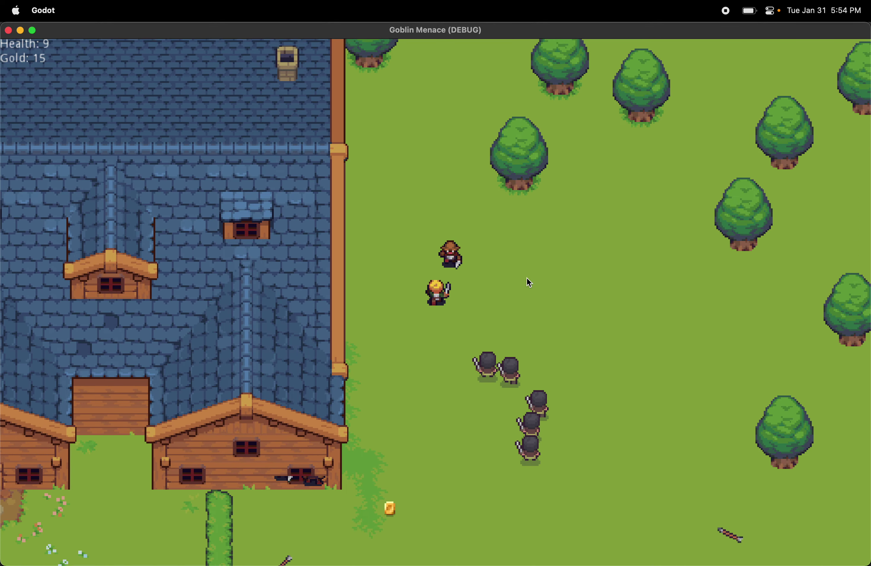
{"action": "key", "text": "Left"}
{"action": "key", "text": "Right"}
{"action": "key", "text": "space"}
{"action": "key", "text": "Right"}
{"action": "key", "text": "Up"}
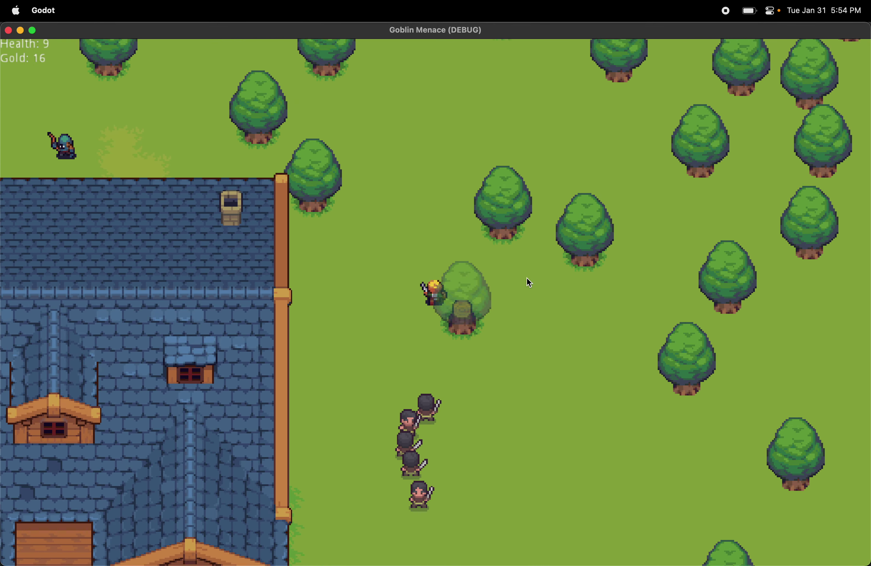
{"action": "key", "text": "Left"}
{"action": "key", "text": "Up"}
{"action": "key", "text": "Left"}
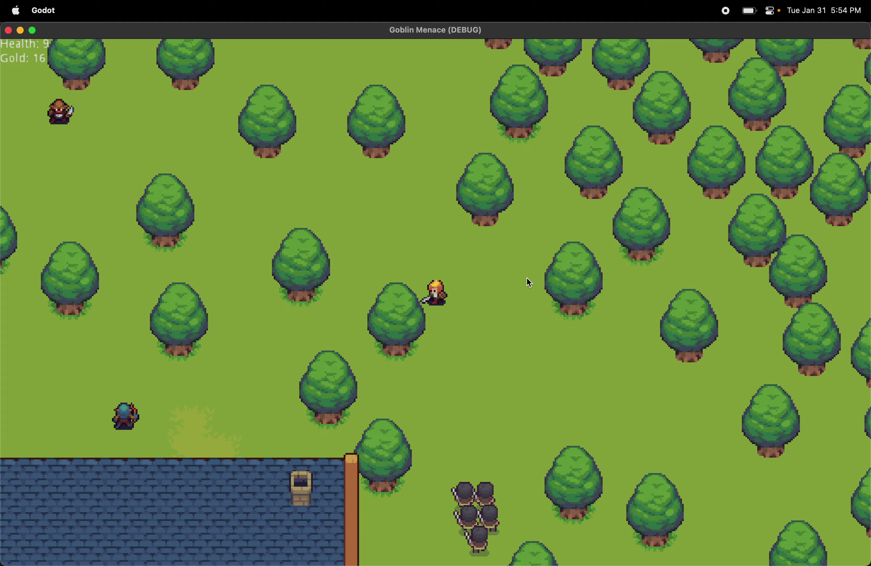
{"action": "key", "text": "Down"}
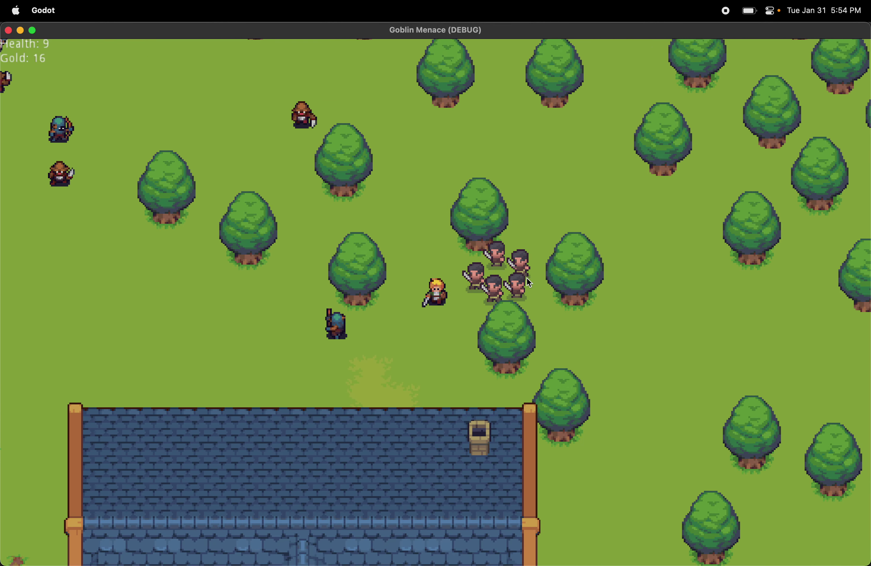
{"action": "key", "text": "Left"}
{"action": "key", "text": "Up"}
{"action": "key", "text": "Left"}
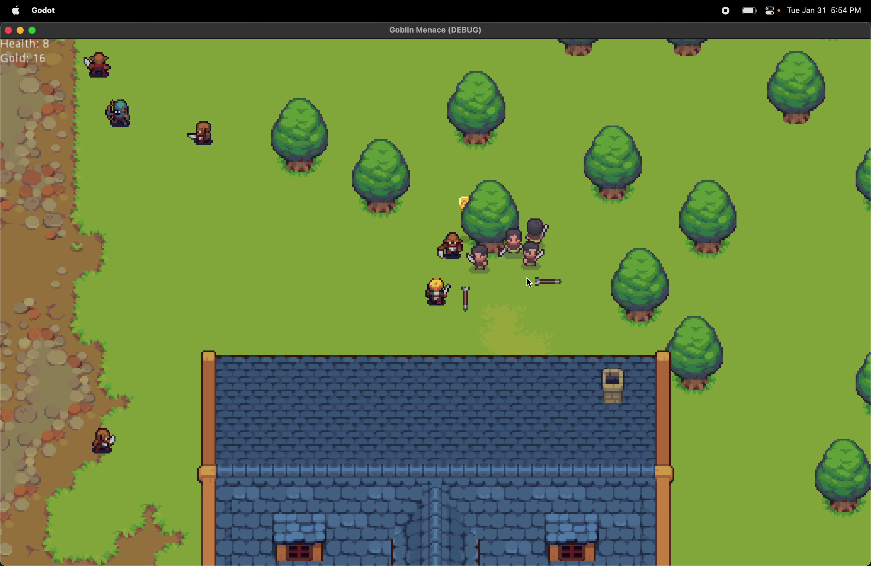
{"action": "key", "text": "Left"}
{"action": "key", "text": "Left"}
{"action": "key", "text": "Up"}
{"action": "key", "text": "Down"}
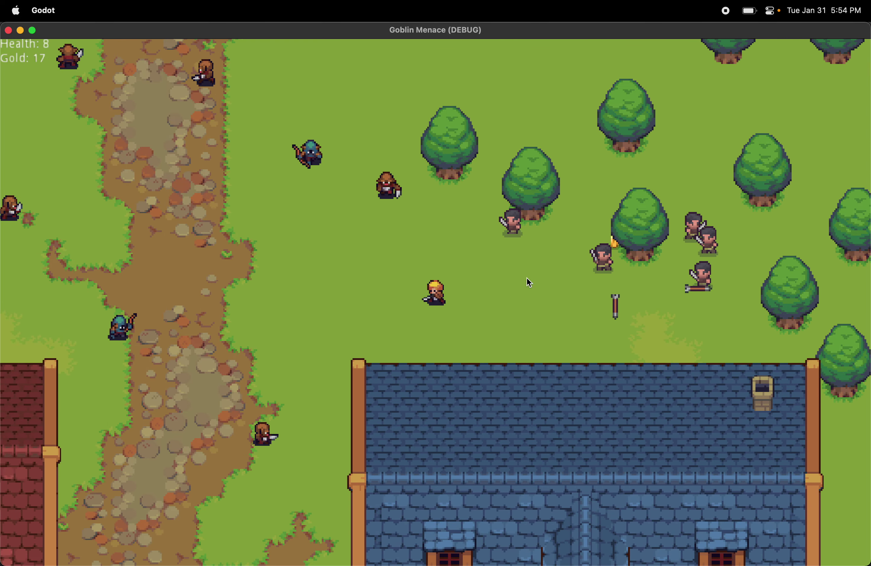
{"action": "key", "text": "Up"}
{"action": "key", "text": "Right"}
{"action": "key", "text": "Down"}
{"action": "key", "text": "Right"}
{"action": "key", "text": "Left"}
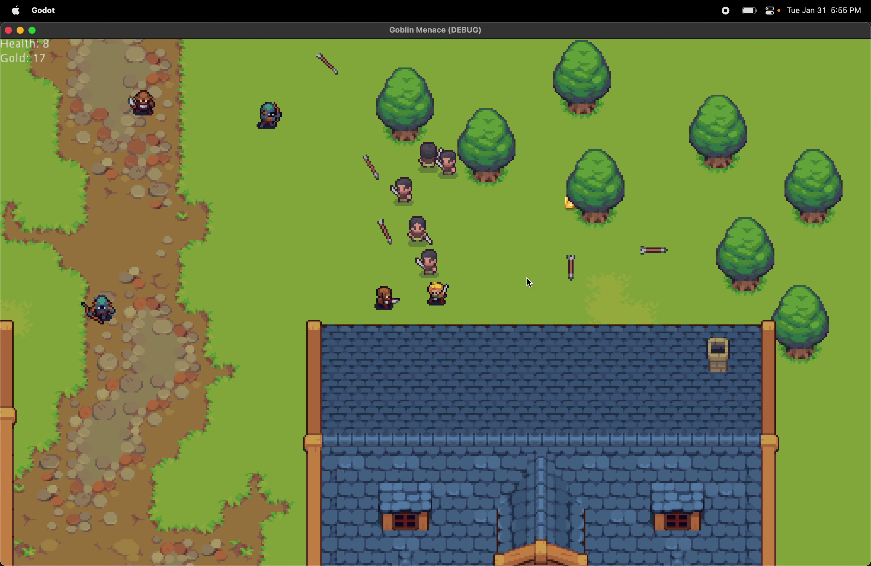
Lead the hero west above the blue-roofed house and collect the coin near the stone path
{"action": "key", "text": "Right"}
{"action": "key", "text": "Left"}
{"action": "key", "text": "Up"}
{"action": "key", "text": "Down"}
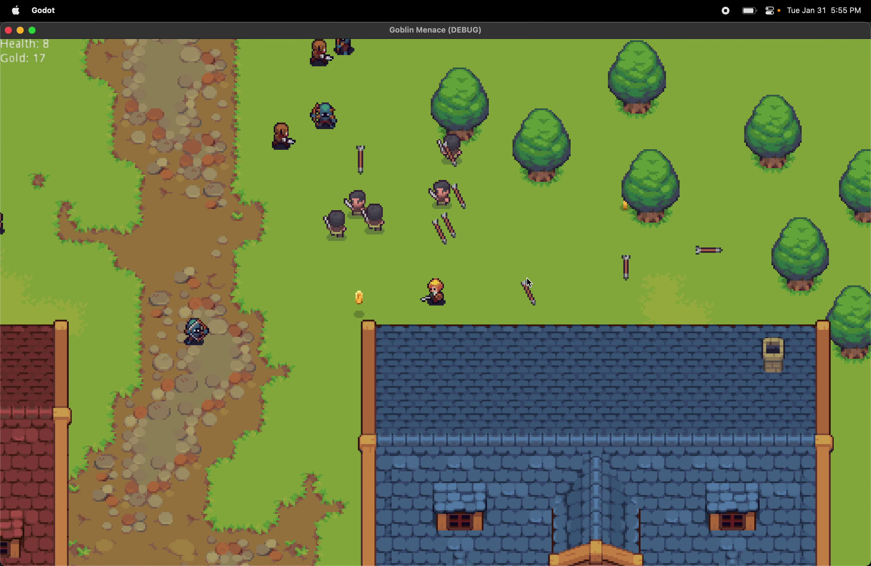
{"action": "key", "text": "Up"}
{"action": "key", "text": "Up"}
{"action": "key", "text": "Right"}
{"action": "key", "text": "Down"}
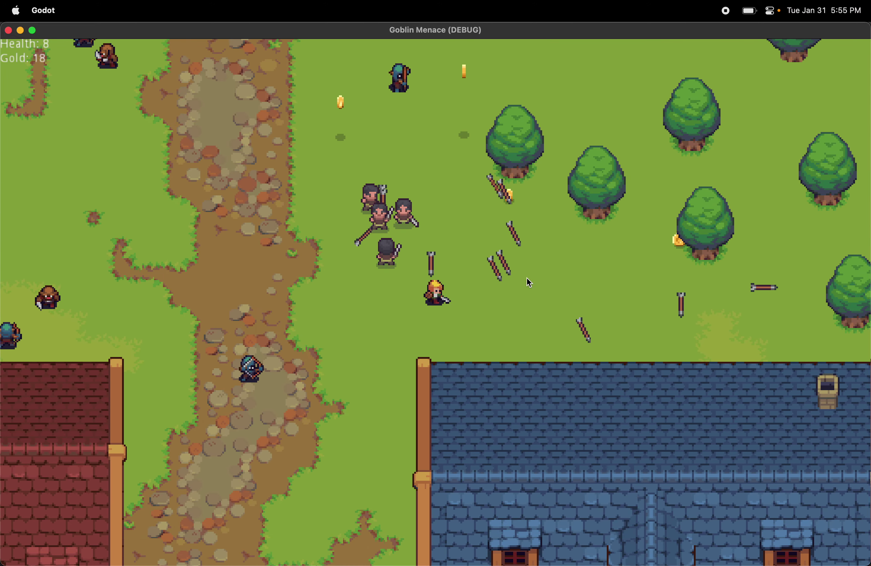
Move the hero north along the grass east of the path, collecting the coins and attacking the nearby goblin archer
{"action": "key", "text": "Up"}
{"action": "key", "text": "Up"}
{"action": "key", "text": "Left"}
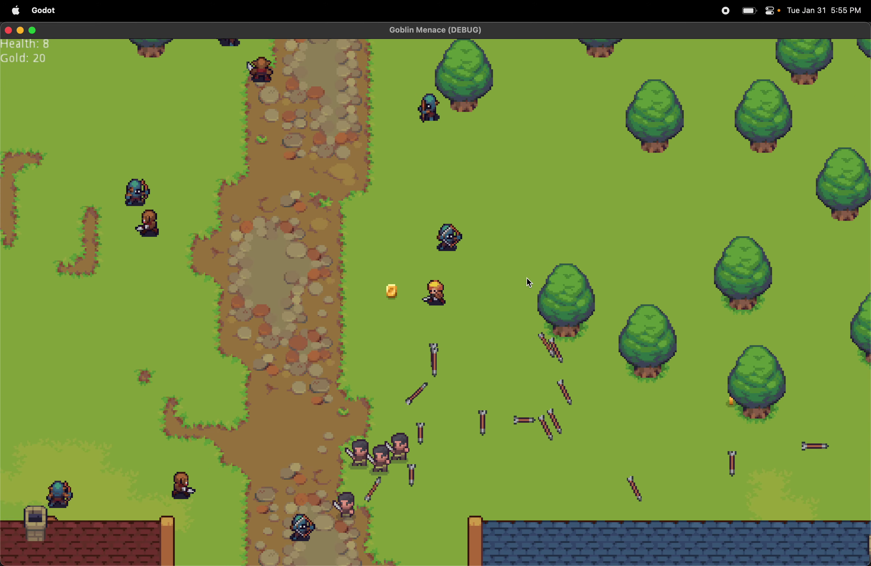
{"action": "key", "text": "Down"}
{"action": "key", "text": "Right"}
{"action": "key", "text": "Up"}
{"action": "key", "text": "Down"}
{"action": "key", "text": "Up"}
{"action": "key", "text": "Right"}
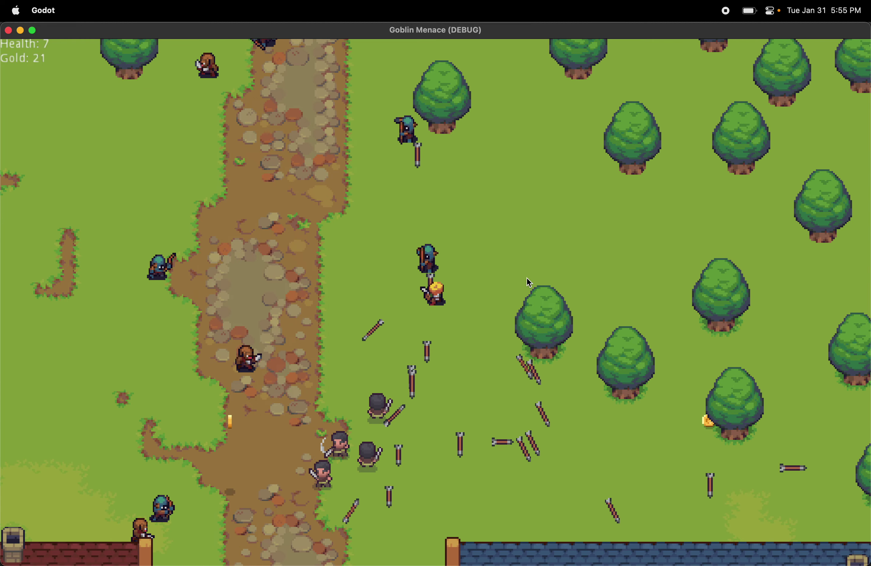
Pursue the goblin archer north toward the tree beside the stone path
{"action": "key", "text": "Down"}
{"action": "key", "text": "Up"}
{"action": "key", "text": "Up"}
{"action": "key", "text": "Left"}
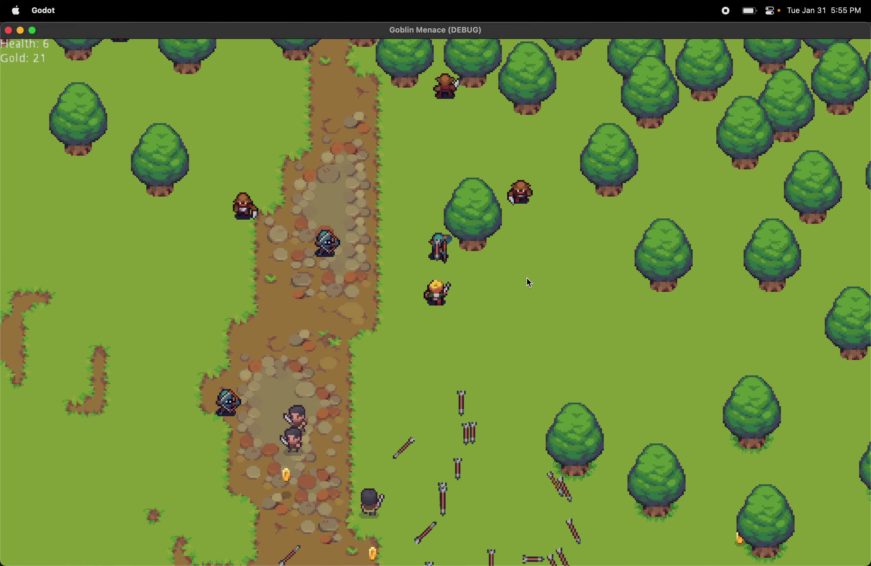
Bring the hero back south-west to the stone path and pick up the coin at its eastern edge
{"action": "key", "text": "Down"}
{"action": "key", "text": "Left"}
{"action": "key", "text": "Down"}
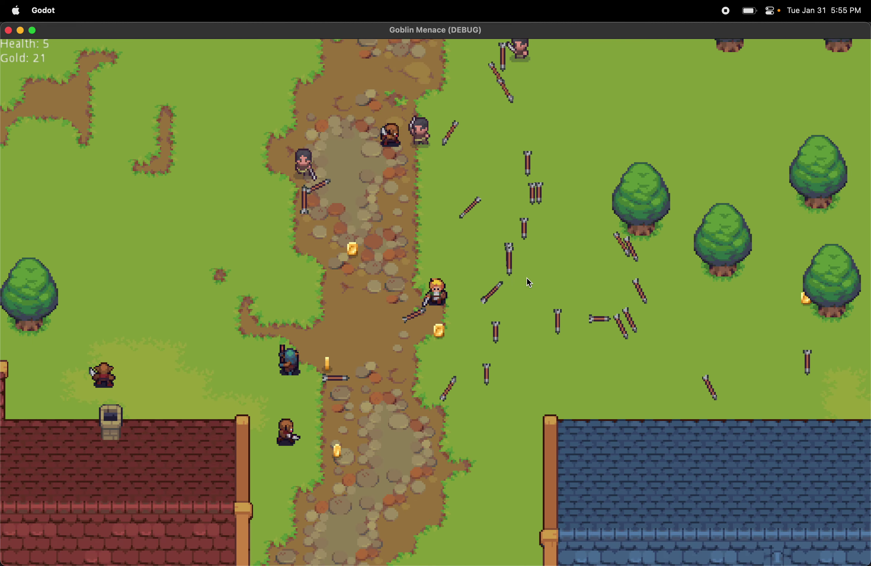
{"action": "key", "text": "Up"}
{"action": "key", "text": "Right"}
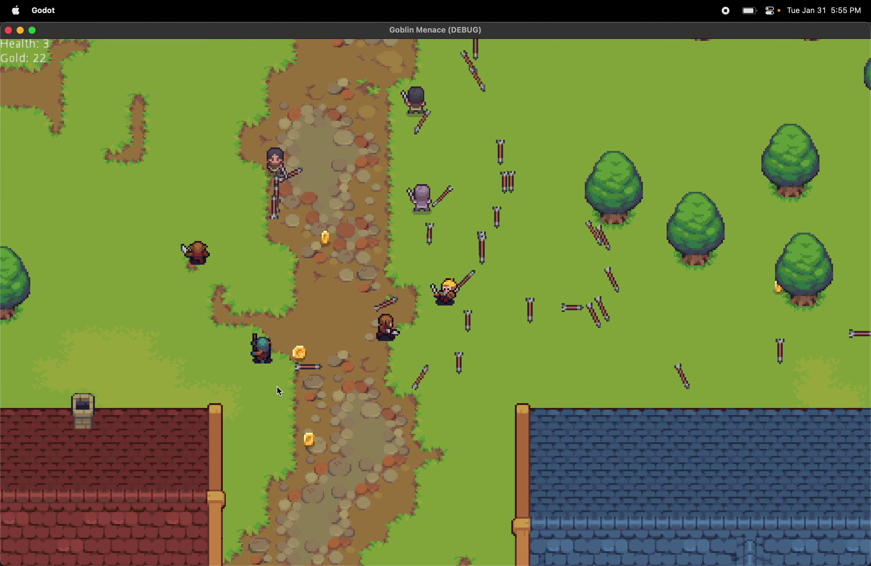
Move the hero north-east across the grass away from the pursuing sword goblin
{"action": "key", "text": "Up"}
{"action": "key", "text": "Right"}
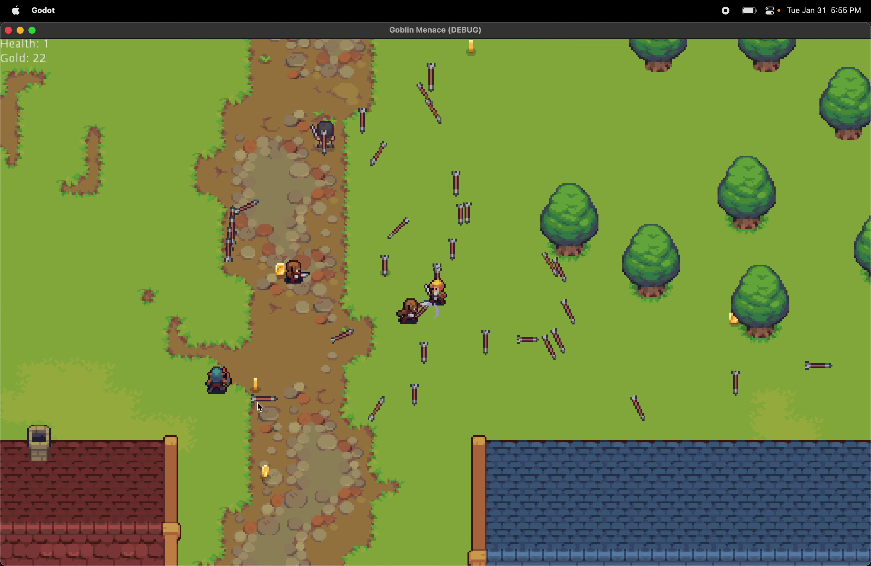
{"action": "key", "text": "Up"}
{"action": "key", "text": "Right"}
View the hero reference sprite in Preview and return to the Goblin Menace game window
{"action": "key", "text": "ctrl+Up"}
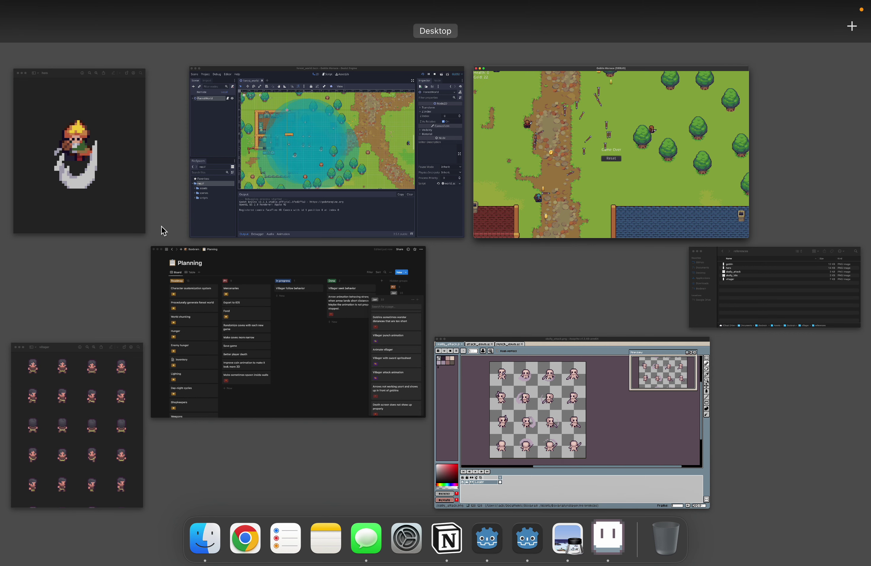
{"action": "left_click", "coordinate": [142, 223]}
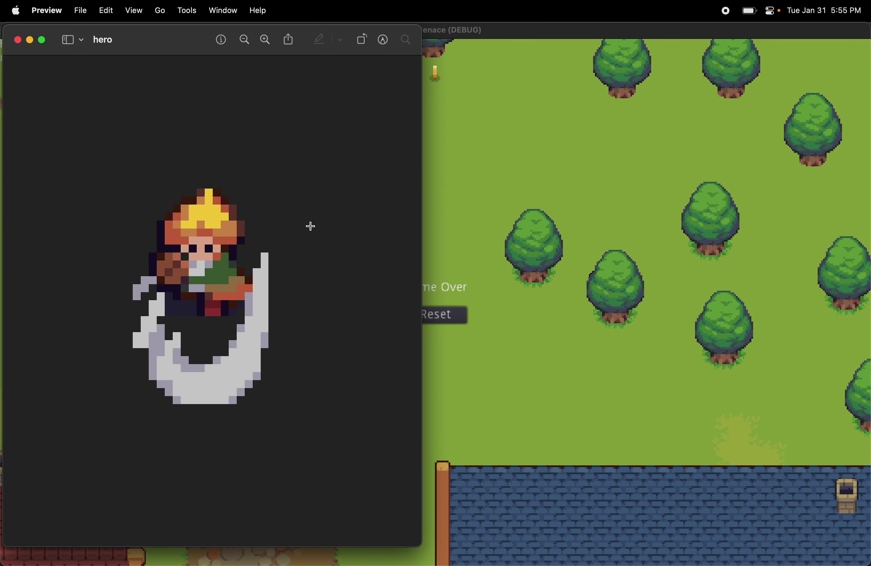
{"action": "left_click", "coordinate": [664, 256]}
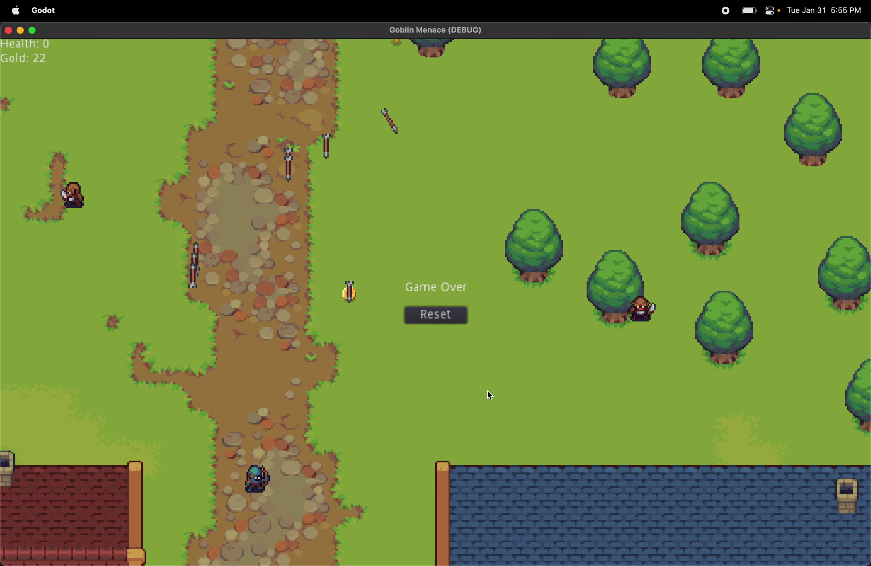
{"action": "key", "text": "Up"}
{"action": "key", "text": "Left"}
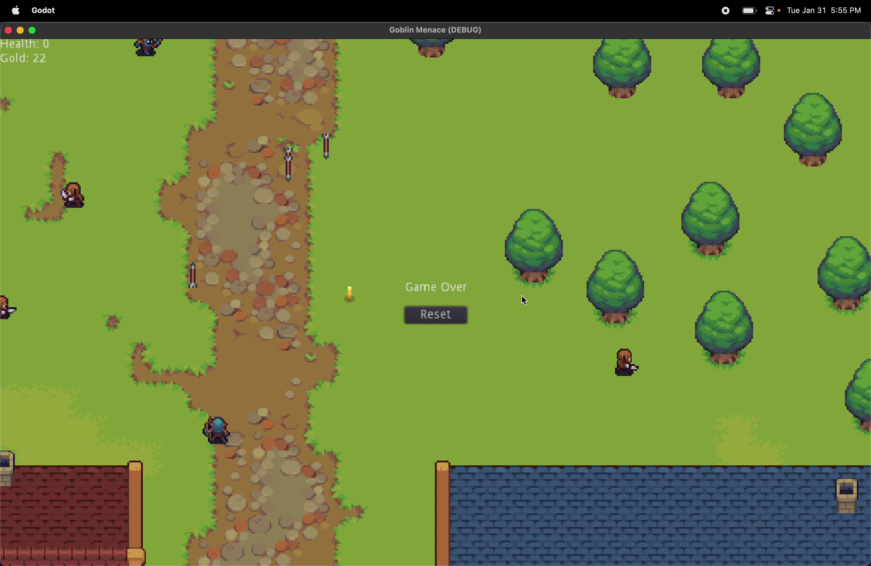
{"action": "key", "text": "Down"}
{"action": "key", "text": "Left"}
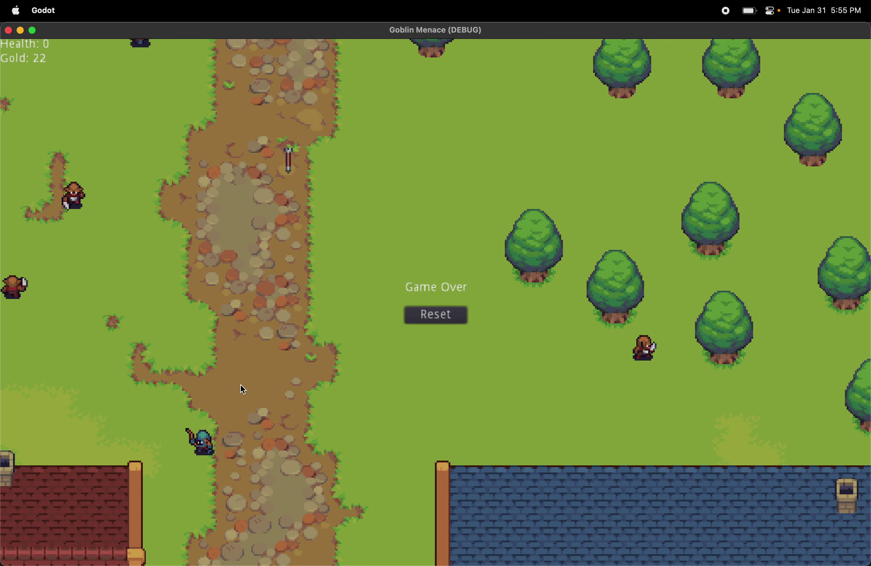
{"action": "key", "text": "Down"}
{"action": "key", "text": "Right"}
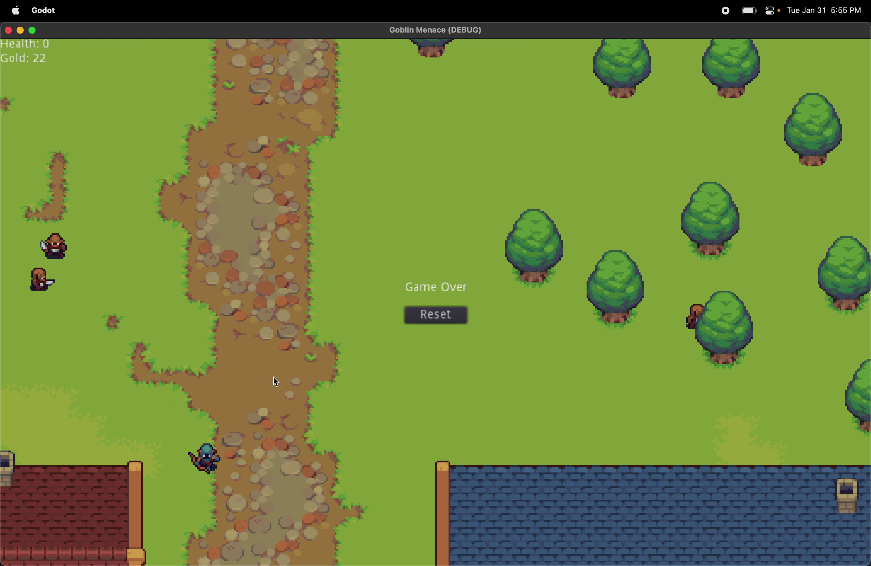
{"action": "key", "text": "Down"}
{"action": "key", "text": "Right"}
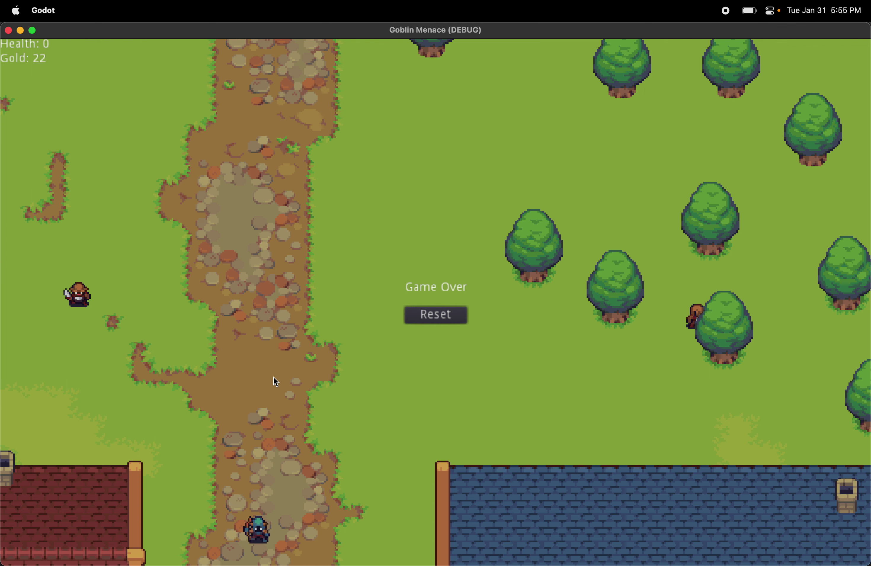
{"action": "key", "text": "Down"}
{"action": "key", "text": "Right"}
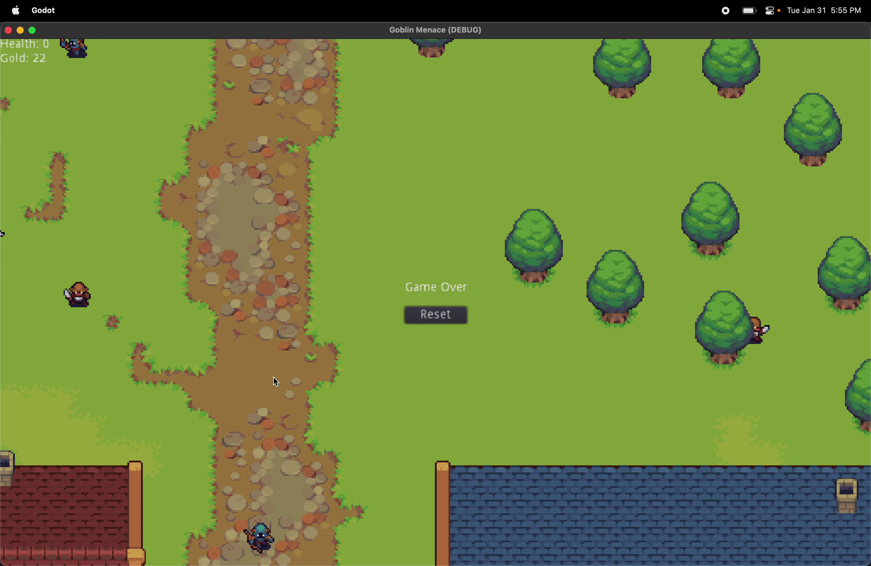
{"action": "key", "text": "Up"}
{"action": "key", "text": "Right"}
{"action": "key", "text": "Up"}
{"action": "key", "text": "Right"}
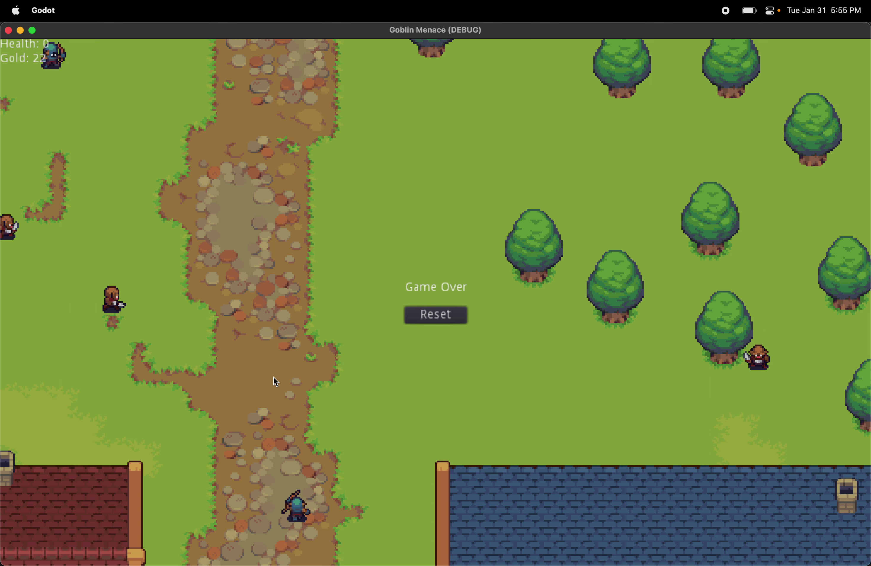
{"action": "key", "text": "Up"}
{"action": "key", "text": "Right"}
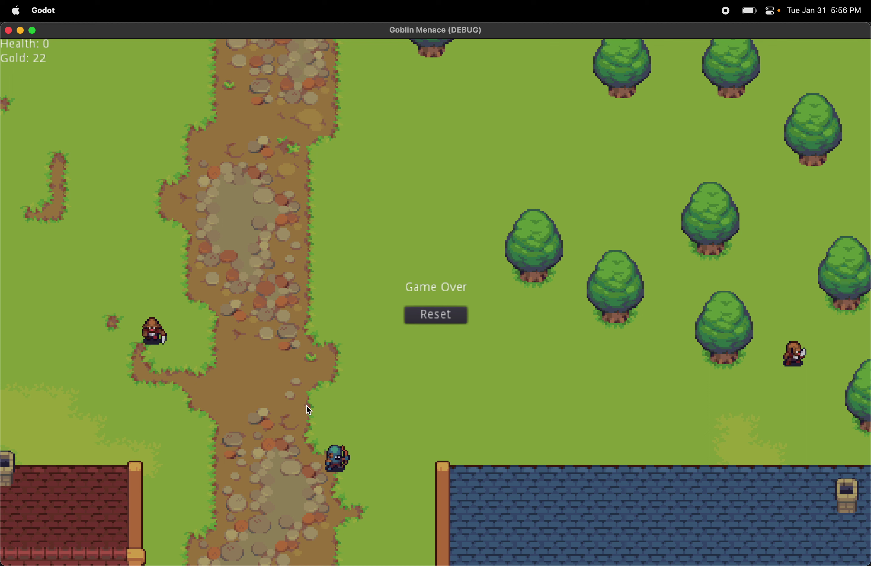
{"action": "key", "text": "Right"}
{"action": "key", "text": "Down"}
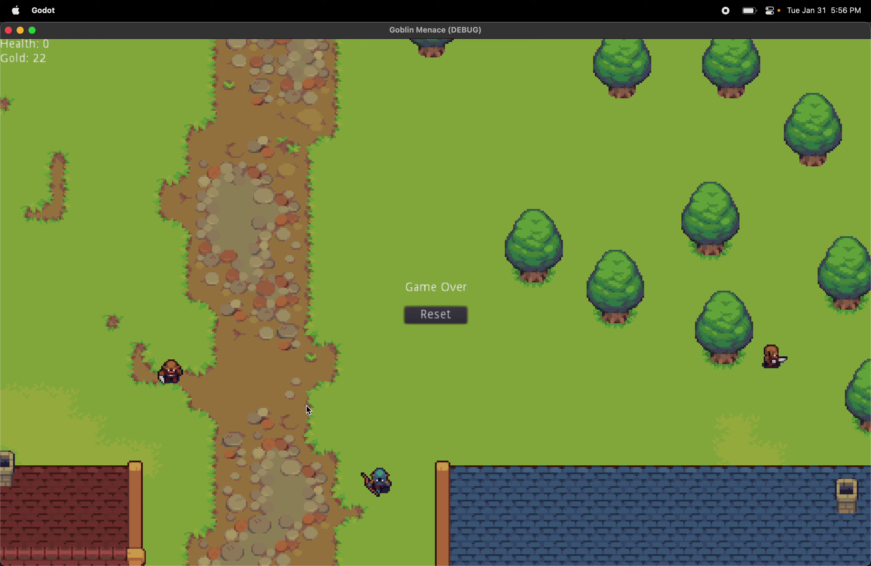
{"action": "key", "text": "Up"}
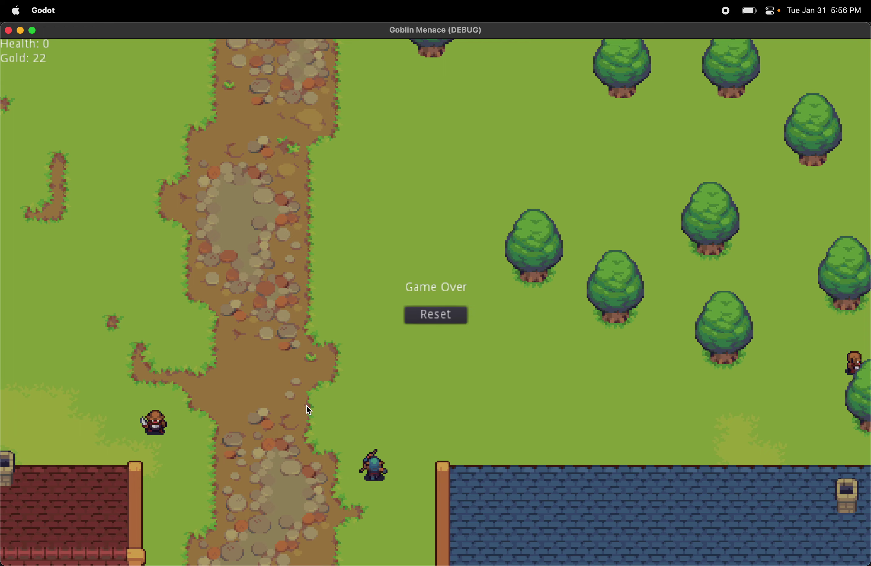
{"action": "key", "text": "Up"}
{"action": "key", "text": "Right"}
View the references folder in Finder, and switch to the skelly_attack.png sprite sheet in Aseprite
{"action": "key", "text": "ctrl+Up"}
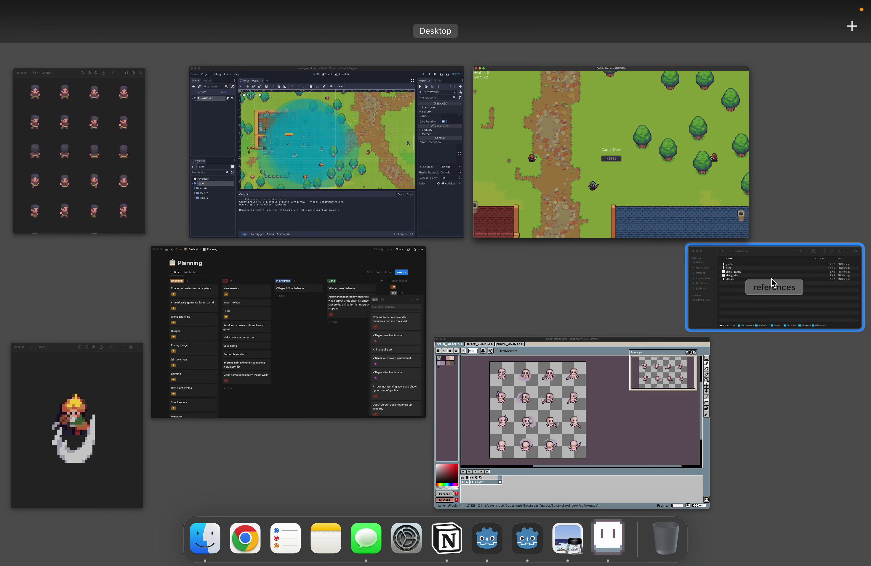
{"action": "left_click", "coordinate": [773, 284]}
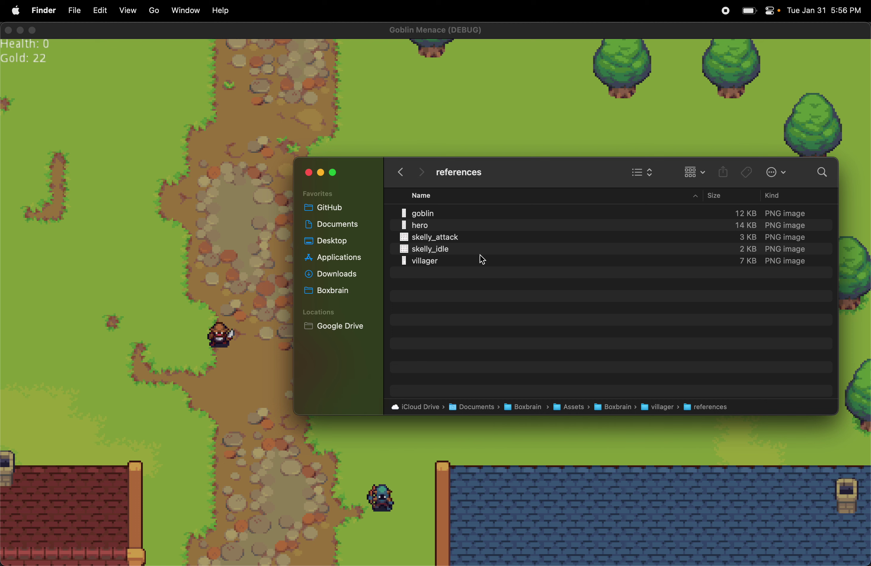
{"action": "key", "text": "ctrl+Up"}
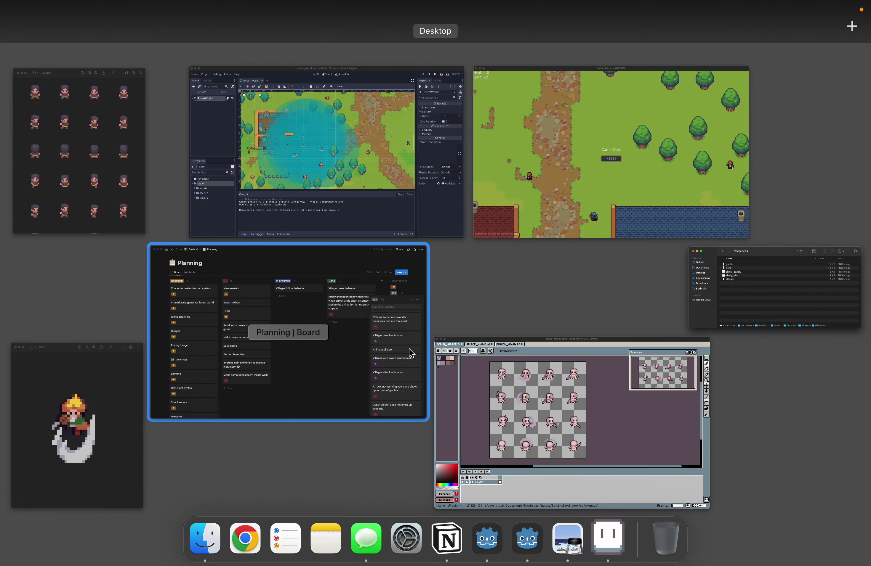
{"action": "left_click", "coordinate": [626, 438]}
Bring up the villager reference sheet in Preview, and show the villager folder containing references in Finder
{"action": "key", "text": "ctrl+Up"}
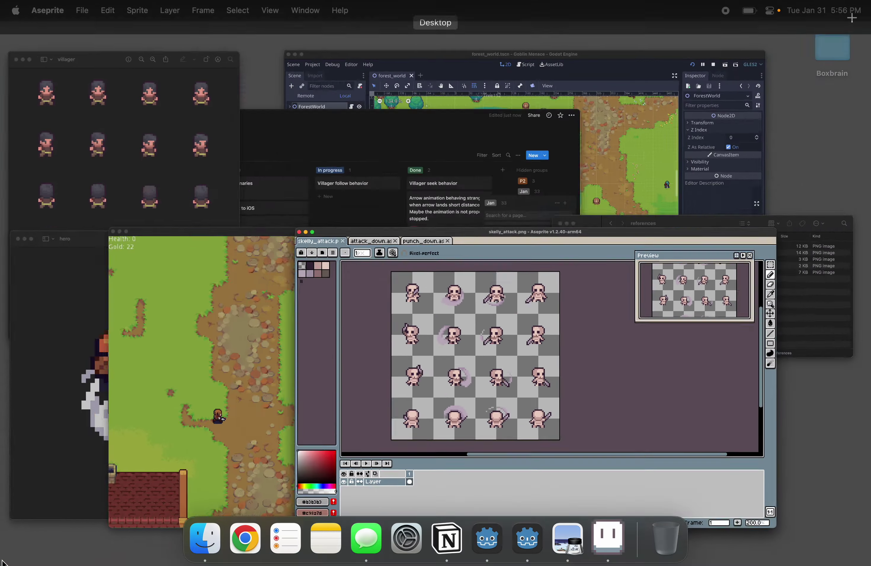
{"action": "left_click", "coordinate": [97, 190]}
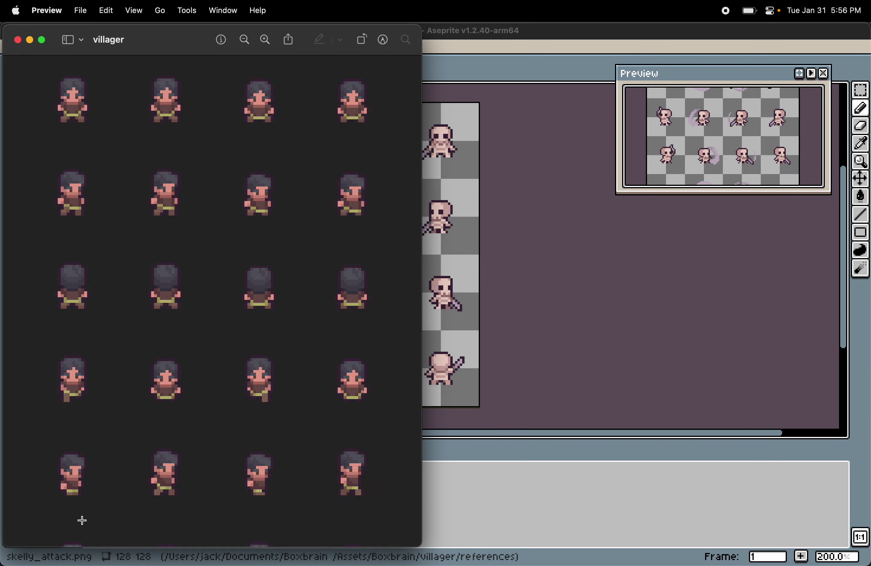
{"action": "mouse_move", "coordinate": [0, 565]}
{"action": "left_click", "coordinate": [787, 287]}
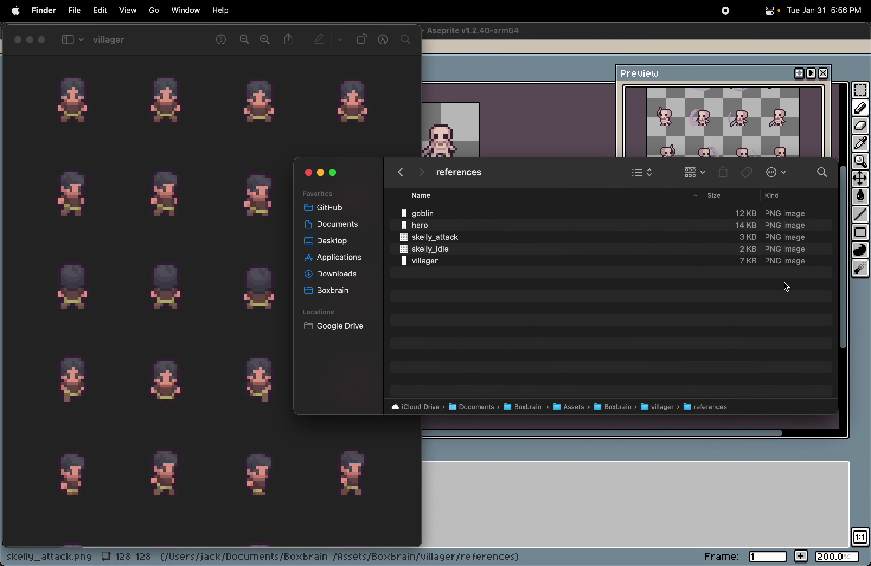
{"action": "left_click", "coordinate": [401, 173]}
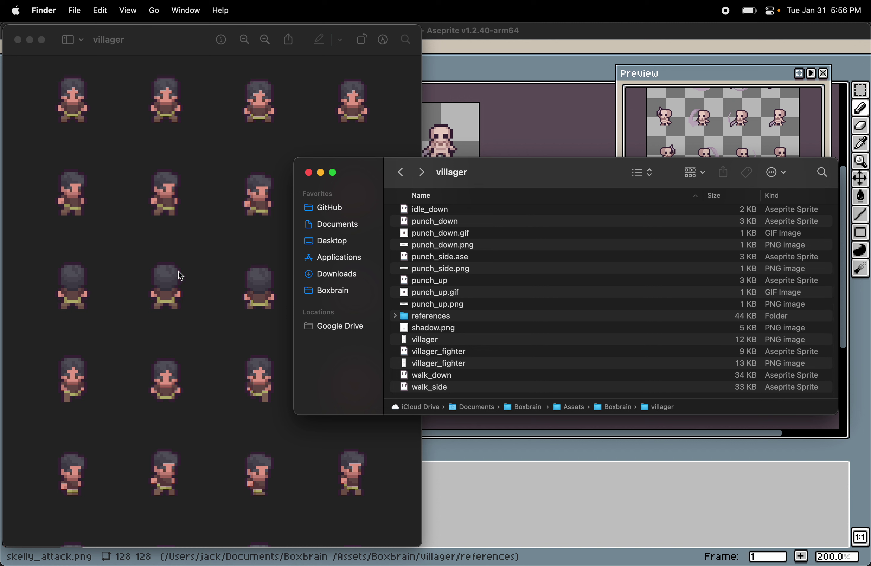
Examine the villager sprite sheet in Preview from its first row to its last, and return to skelly_attack.png in Aseprite
{"action": "left_click", "coordinate": [230, 294]}
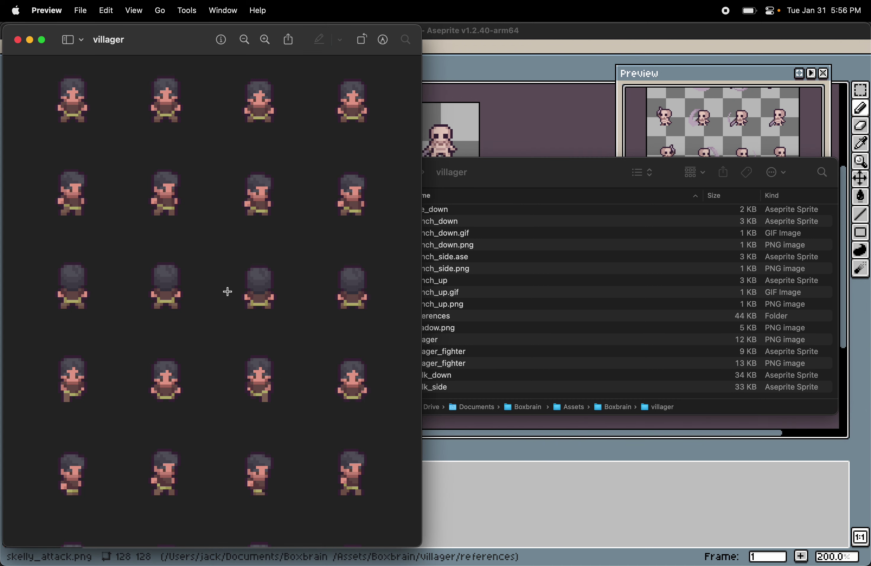
{"action": "scroll", "coordinate": [228, 292], "scroll_direction": "down", "scroll_amount": 3}
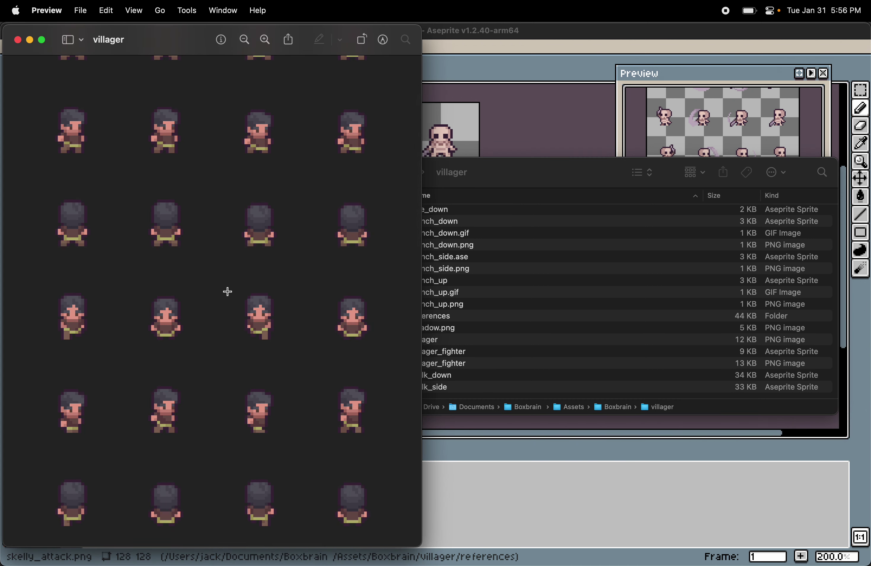
{"action": "scroll", "coordinate": [229, 292], "scroll_direction": "up", "scroll_amount": 3}
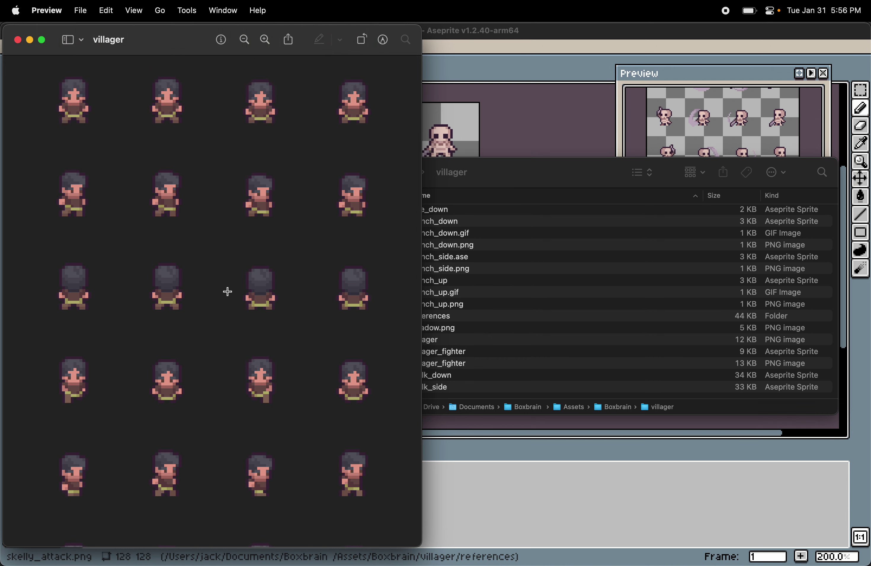
{"action": "scroll", "coordinate": [228, 292], "scroll_direction": "down", "scroll_amount": 10}
{"action": "scroll", "coordinate": [228, 291], "scroll_direction": "up", "scroll_amount": 8}
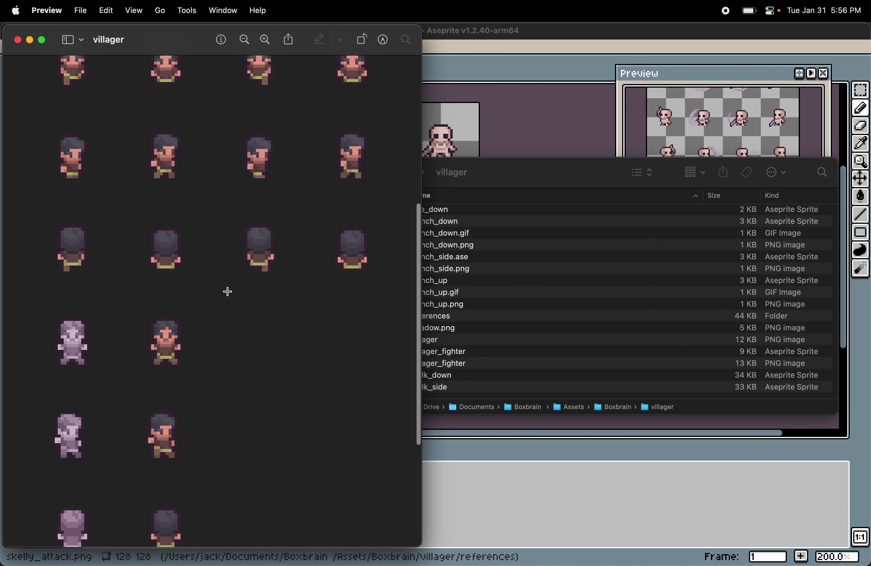
{"action": "scroll", "coordinate": [228, 292], "scroll_direction": "up", "scroll_amount": 6}
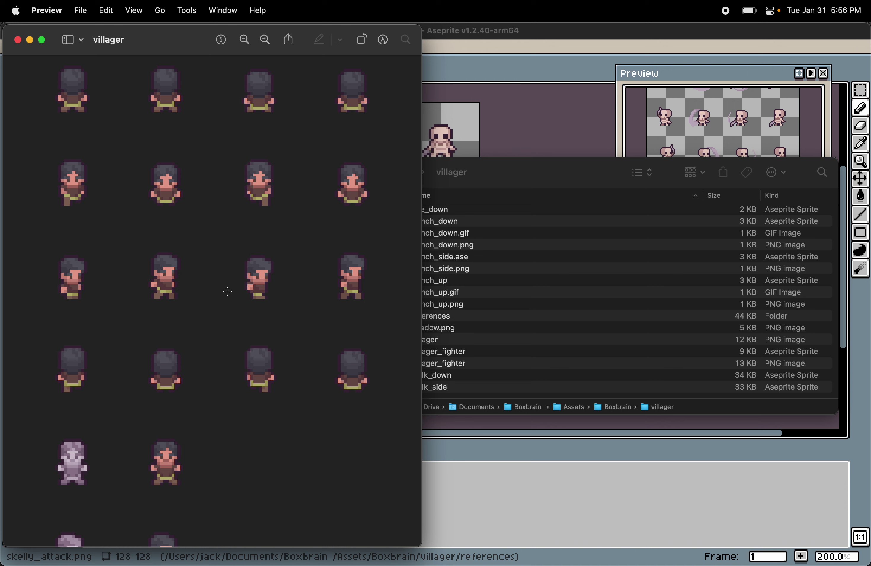
{"action": "scroll", "coordinate": [228, 292], "scroll_direction": "down", "scroll_amount": 5}
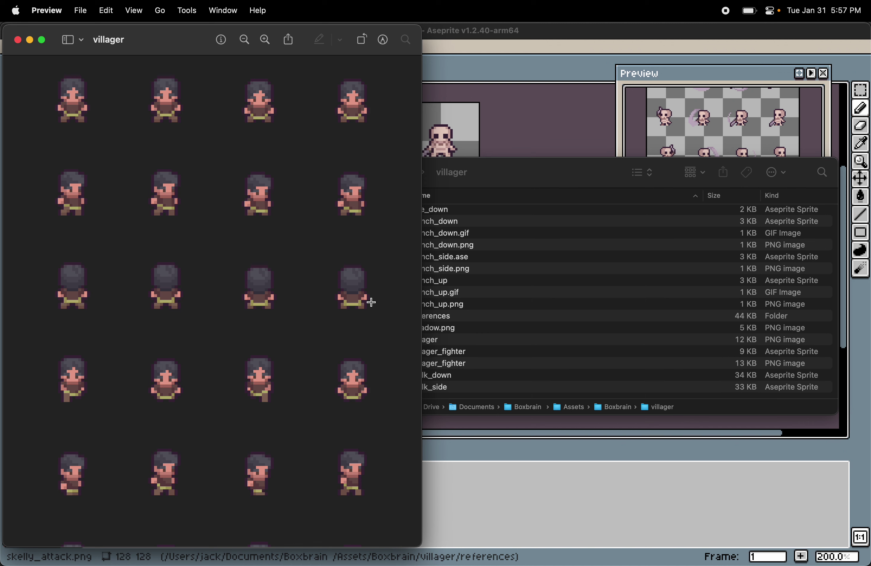
{"action": "scroll", "coordinate": [373, 302], "scroll_direction": "down", "scroll_amount": 4}
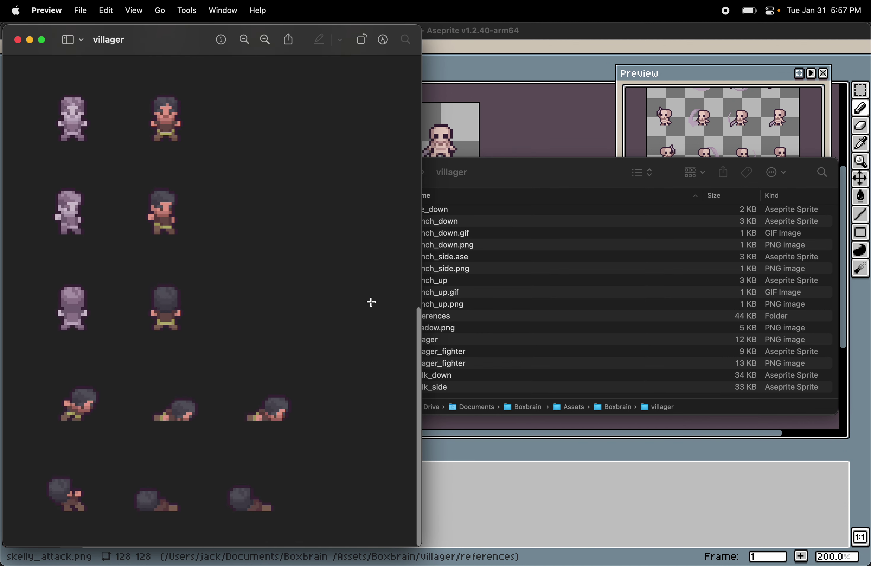
{"action": "left_click", "coordinate": [558, 38]}
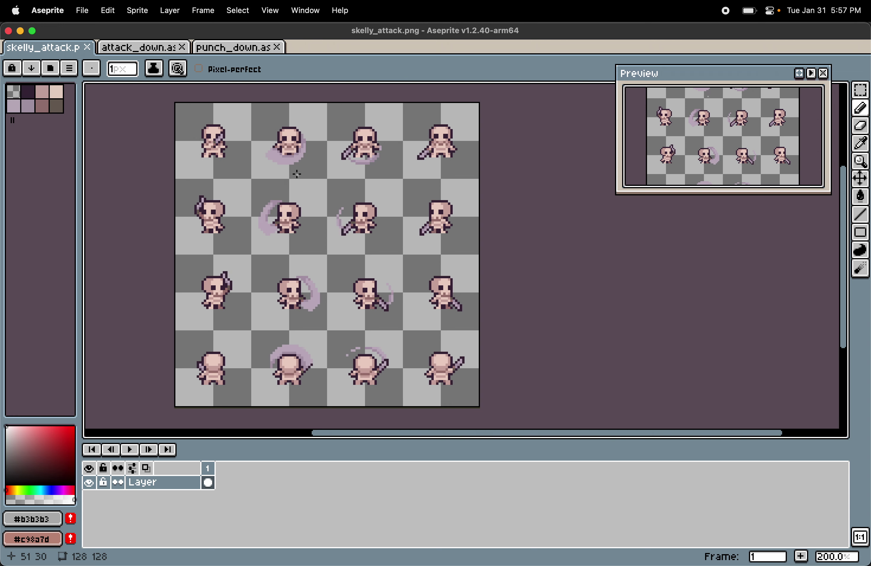
Compare the skelly_attack.png sprite sheet with the villager sprite in attack_down.ase, ending on attack_down.ase
{"action": "left_click", "coordinate": [141, 48]}
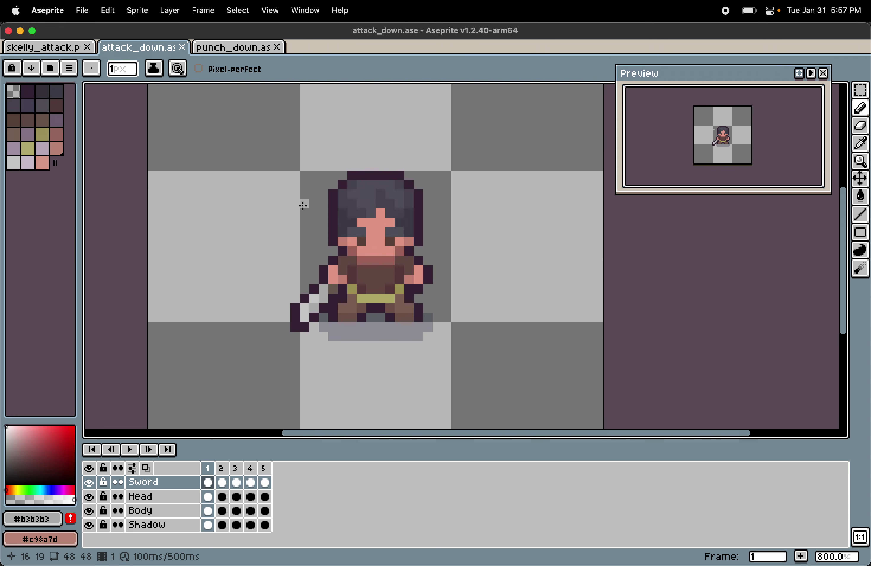
{"action": "left_click", "coordinate": [63, 48]}
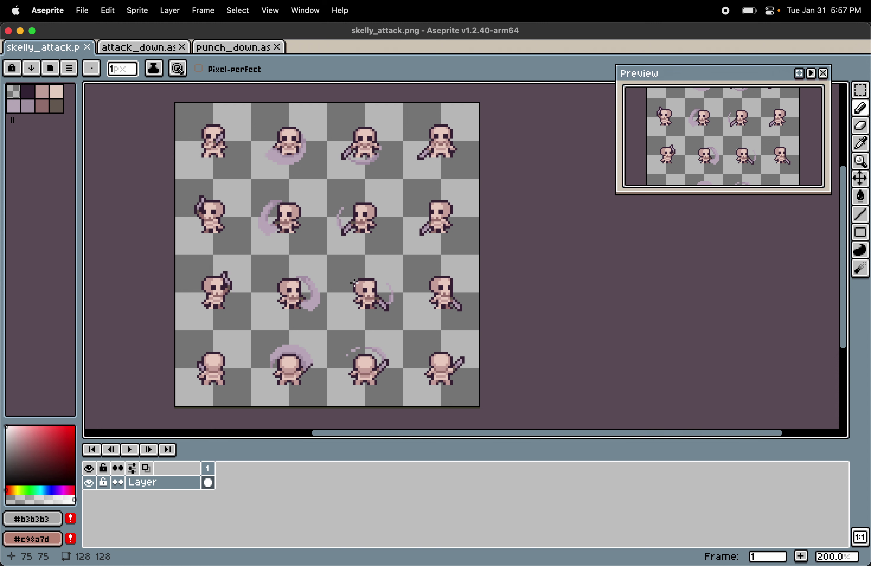
{"action": "left_click", "coordinate": [153, 49]}
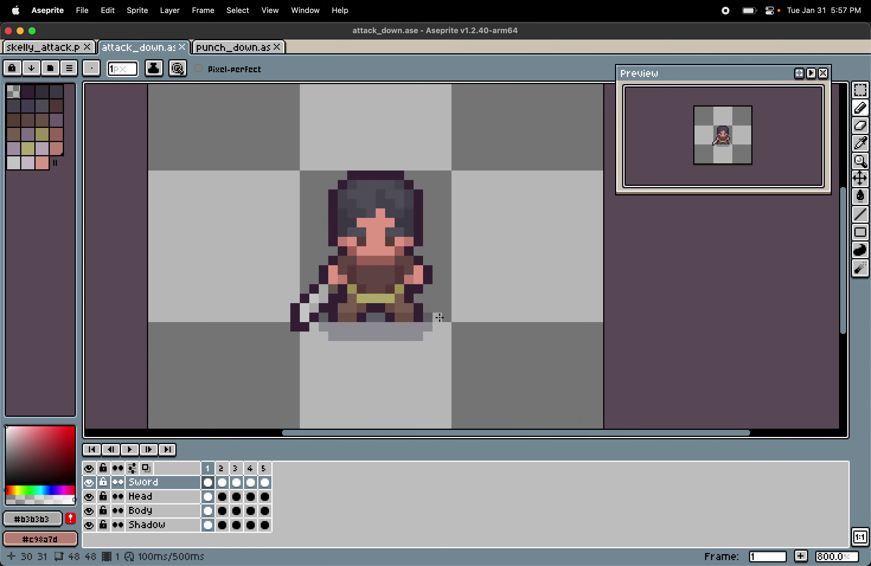
Examine the attack_down.ase sword animation by cycling repeatedly through its five frames, stopping on frame 5
{"action": "key", "text": "Right"}
{"action": "key", "text": "Right"}
{"action": "key", "text": "Right"}
{"action": "key", "text": "Right"}
{"action": "key", "text": "Right"}
{"action": "key", "text": "Right"}
{"action": "key", "text": "Right"}
{"action": "key", "text": "Right"}
{"action": "key", "text": "Right"}
{"action": "key", "text": "Right"}
{"action": "key", "text": "Right"}
{"action": "key", "text": "Right"}
{"action": "key", "text": "Right"}
{"action": "key", "text": "Right"}
{"action": "key", "text": "Right"}
{"action": "key", "text": "Right"}
{"action": "key", "text": "Right"}
{"action": "key", "text": "Right"}
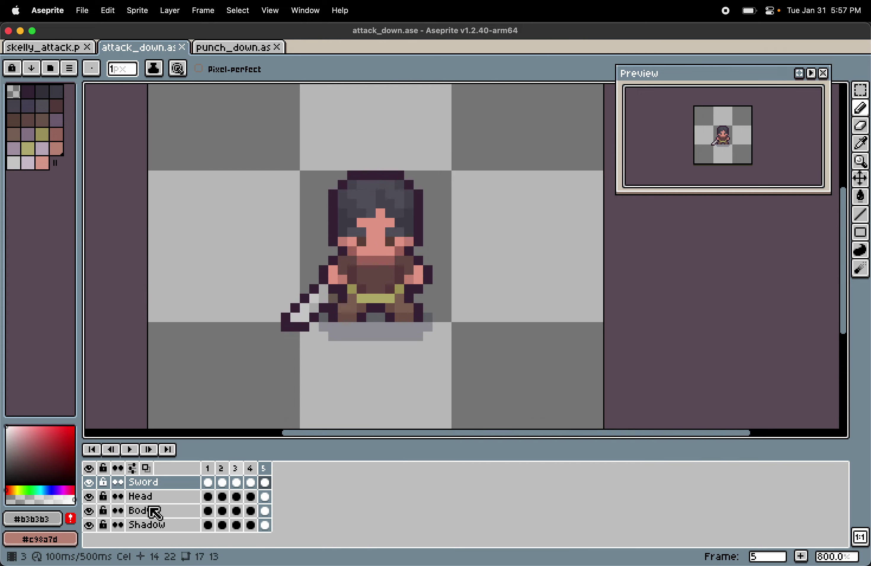
View the hero reference sprite in Preview, and return to attack_down.ase in Aseprite
{"action": "key", "text": "ctrl+Up"}
{"action": "left_click", "coordinate": [94, 185]}
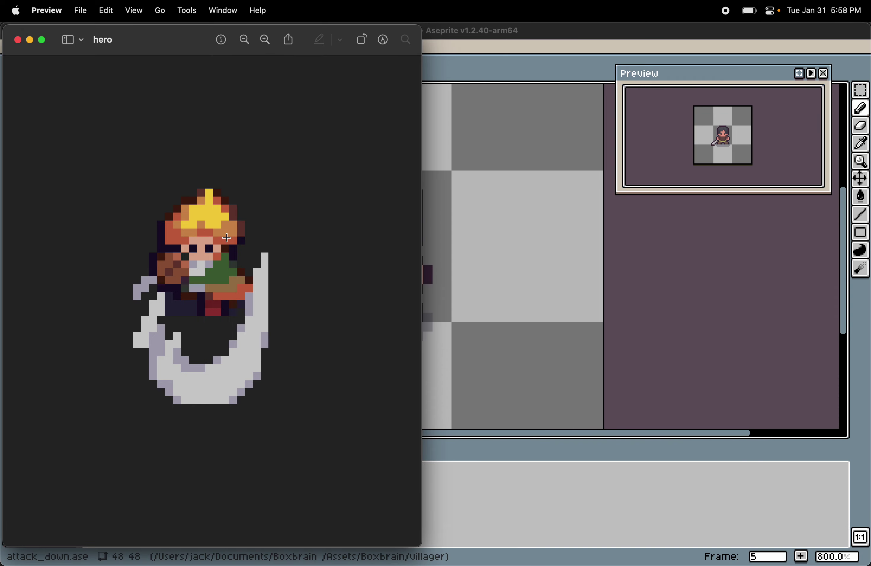
{"action": "left_click", "coordinate": [475, 221]}
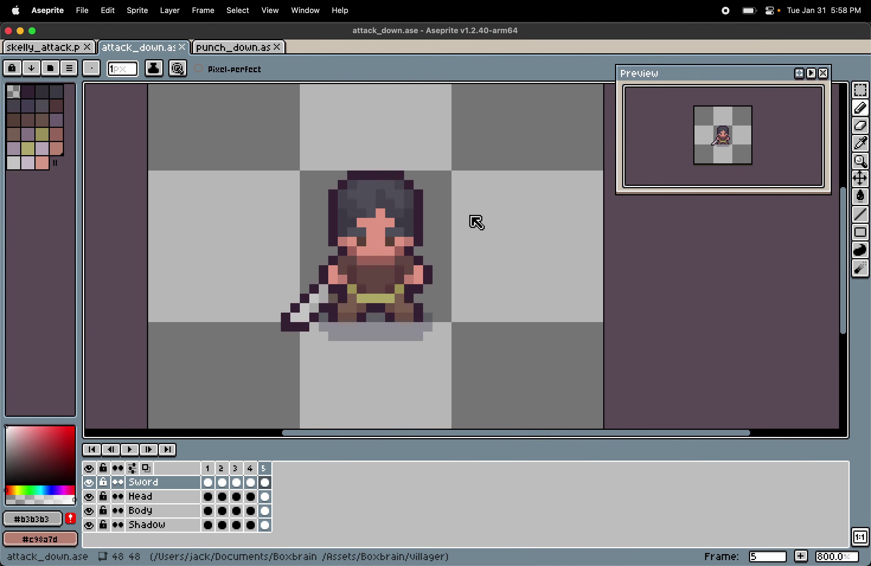
Compare punch_down.ase with attack_down.ase, and view the first two frames of the attack_down.ase animation
{"action": "left_click", "coordinate": [243, 56]}
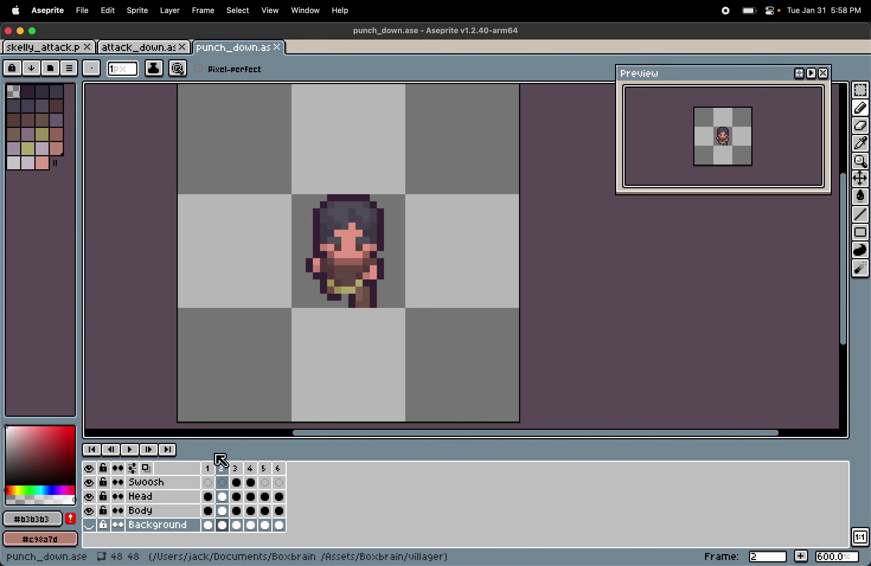
{"action": "left_click", "coordinate": [166, 49]}
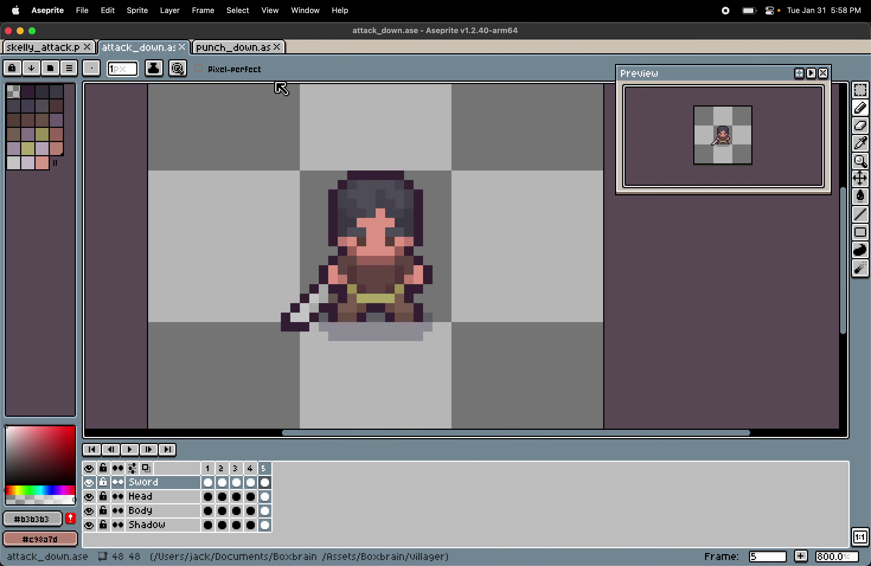
{"action": "left_click", "coordinate": [253, 50]}
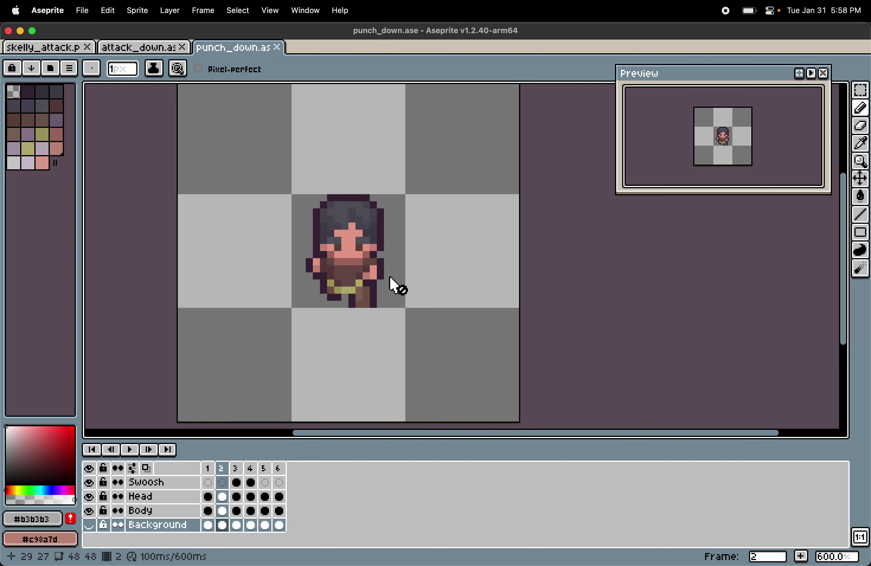
{"action": "left_click", "coordinate": [167, 48]}
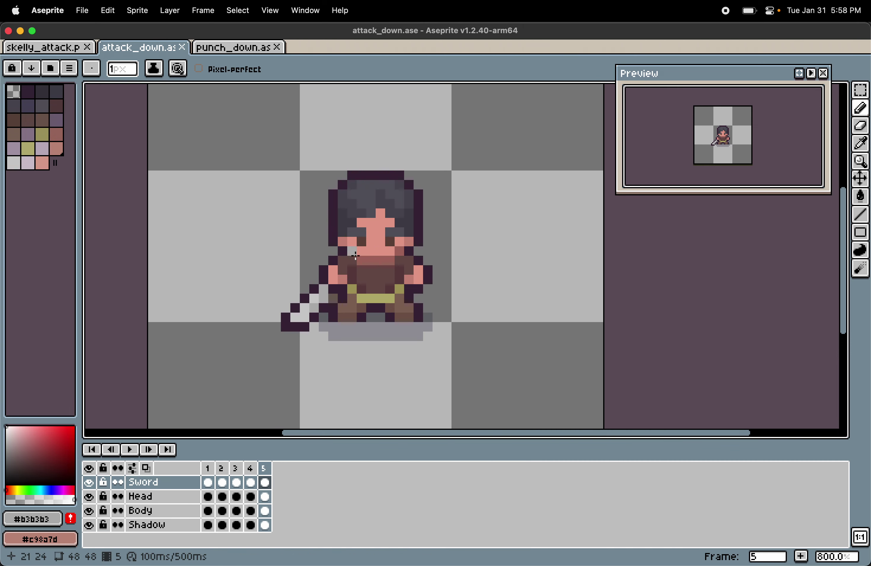
{"action": "left_click", "coordinate": [207, 469]}
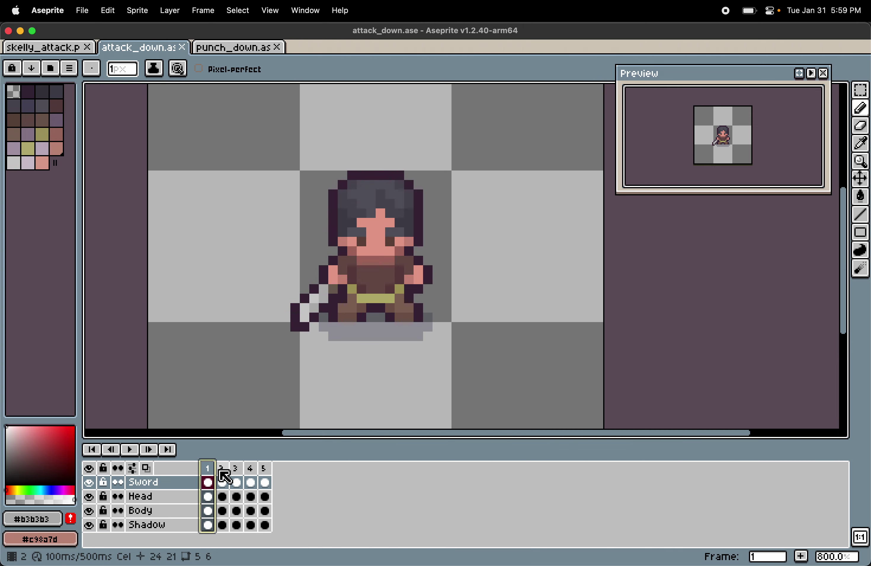
{"action": "left_click", "coordinate": [225, 477]}
Examine the punch_down.ase animation by cycling repeatedly through its six frames, stopping on frame 2
{"action": "left_click", "coordinate": [225, 47]}
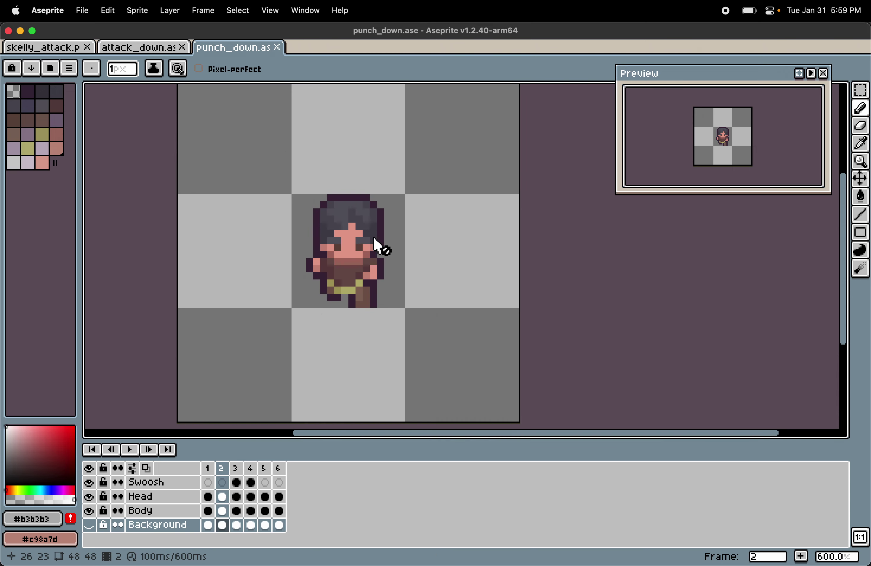
{"action": "key", "text": "Right"}
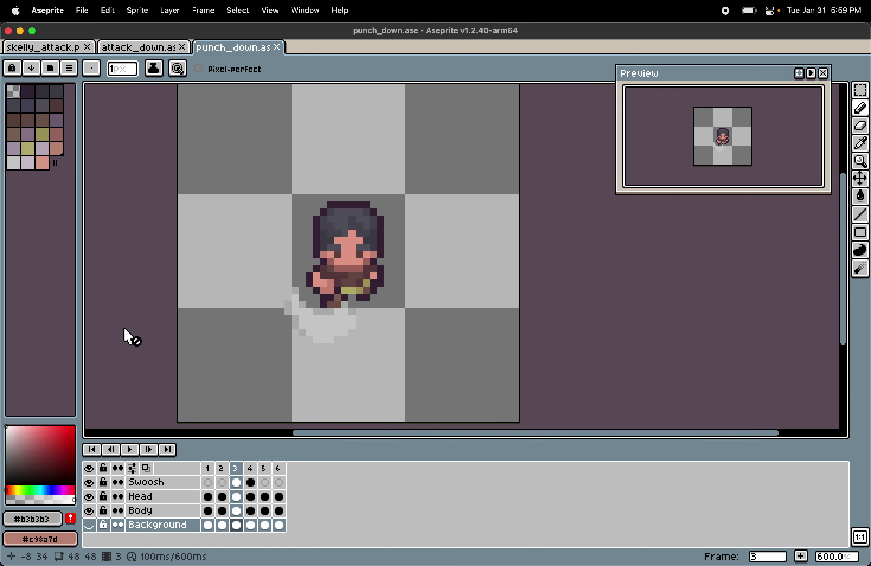
{"action": "key", "text": "Right"}
{"action": "key", "text": "Right"}
{"action": "key", "text": "Right"}
{"action": "key", "text": "Right"}
{"action": "key", "text": "Right"}
{"action": "key", "text": "Right"}
{"action": "key", "text": "Right"}
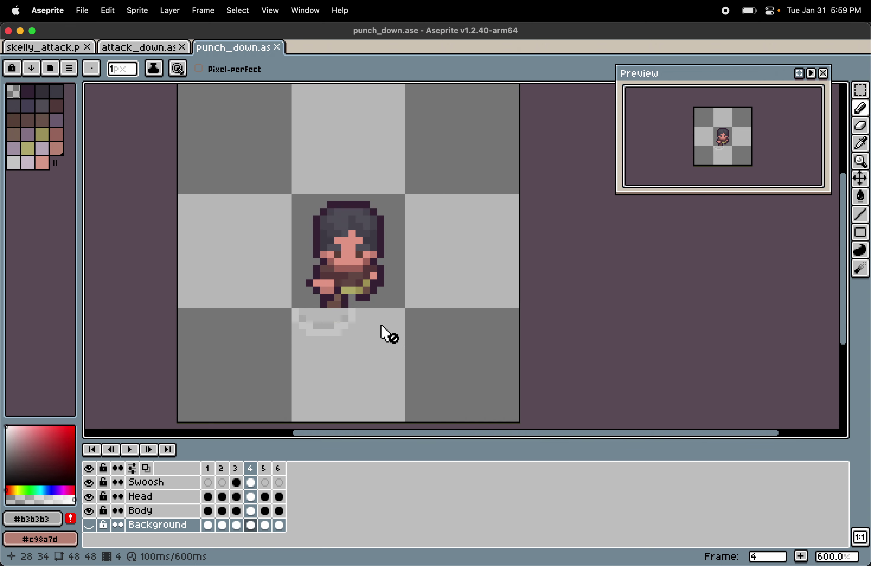
{"action": "key", "text": "Right"}
{"action": "key", "text": "Right"}
{"action": "key", "text": "Right"}
{"action": "key", "text": "Right"}
{"action": "key", "text": "Right"}
{"action": "key", "text": "Right"}
{"action": "key", "text": "Right"}
{"action": "key", "text": "Right"}
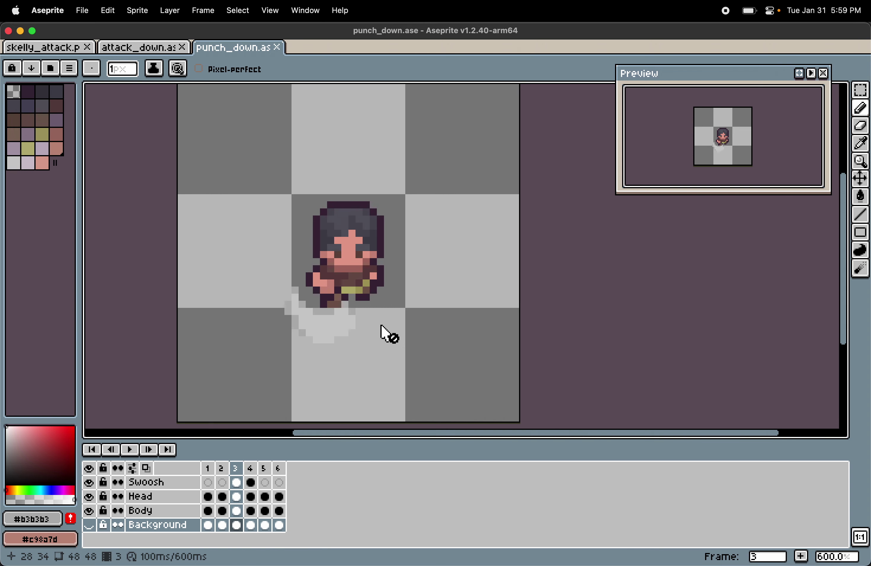
{"action": "key", "text": "Right"}
{"action": "key", "text": "Right"}
{"action": "key", "text": "Right"}
{"action": "key", "text": "Right"}
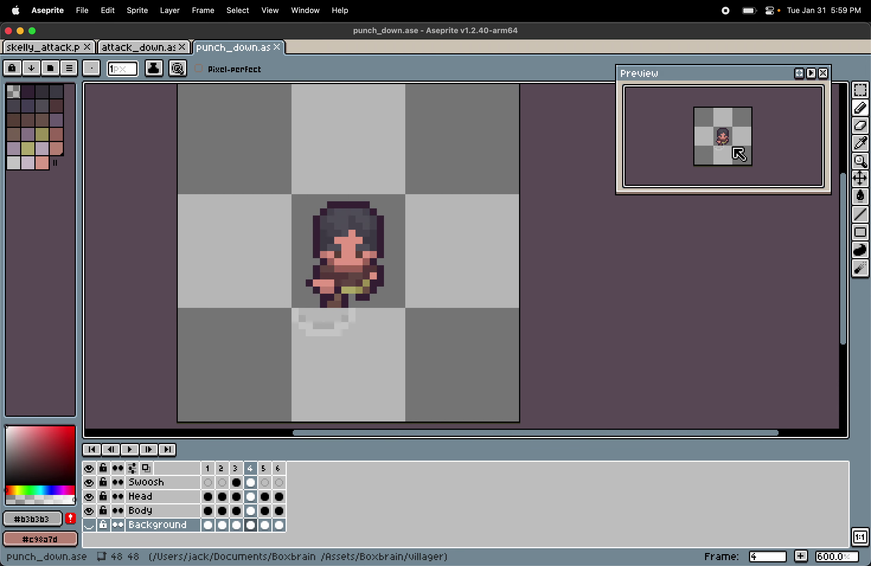
{"action": "key", "text": "Right"}
{"action": "key", "text": "Right"}
{"action": "key", "text": "Right"}
{"action": "key", "text": "Right"}
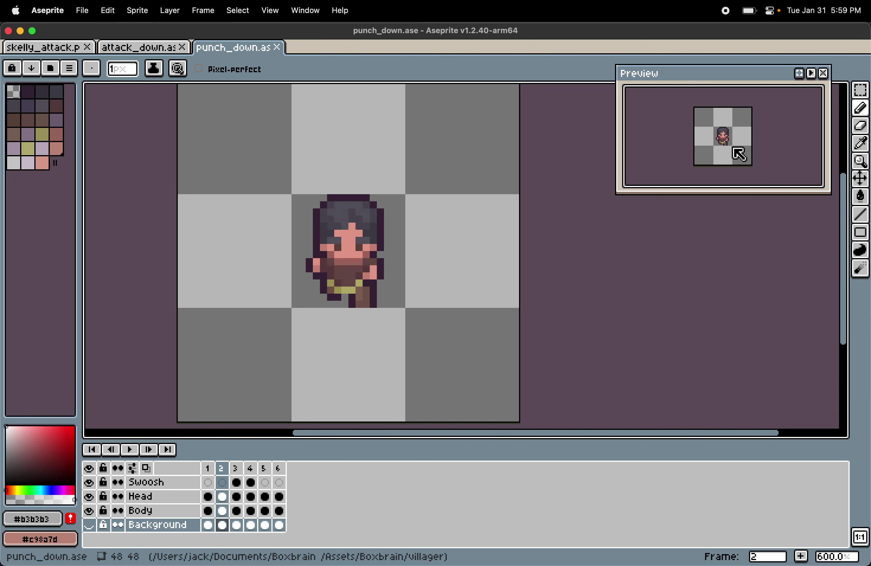
Switch to the Planning board in Notion, and close the open list of Jan tasks
{"action": "key", "text": "ctrl+Up"}
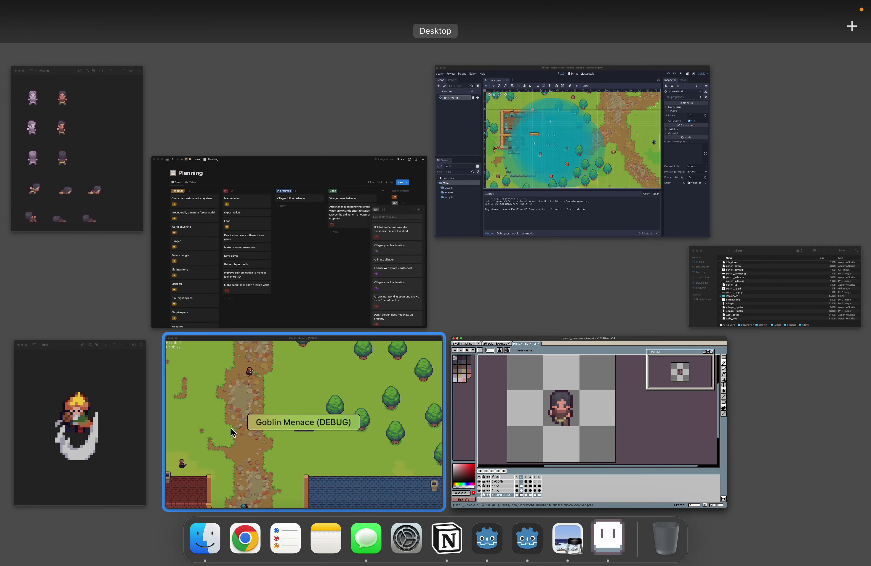
{"action": "left_click", "coordinate": [317, 274]}
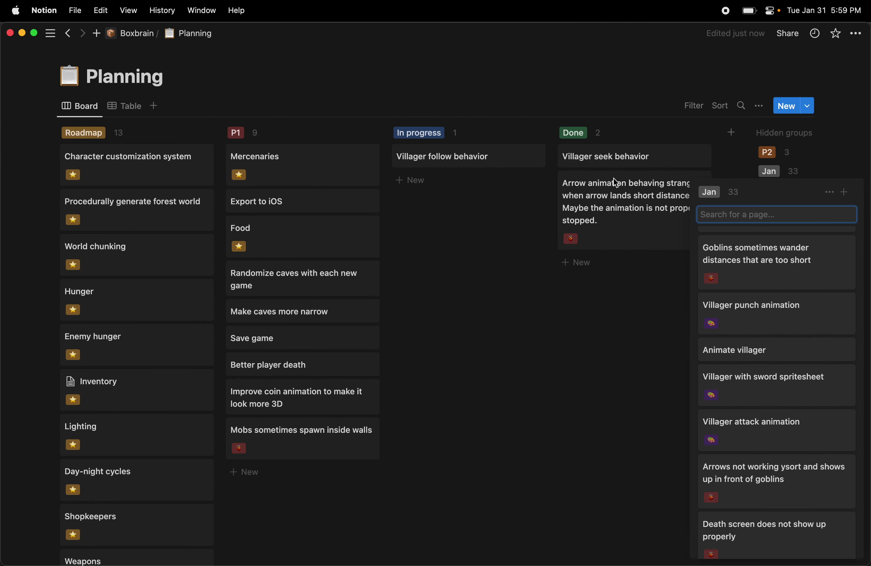
{"action": "left_click", "coordinate": [657, 138]}
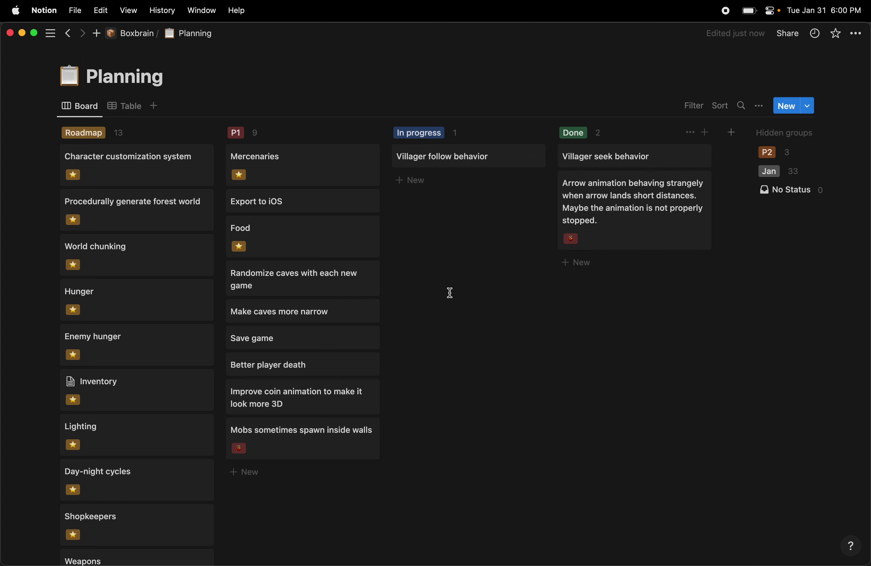
Switch to the Goblin Menace game window and reset the finished game
{"action": "mouse_move", "coordinate": [5, 565]}
{"action": "key", "text": "ctrl+Up"}
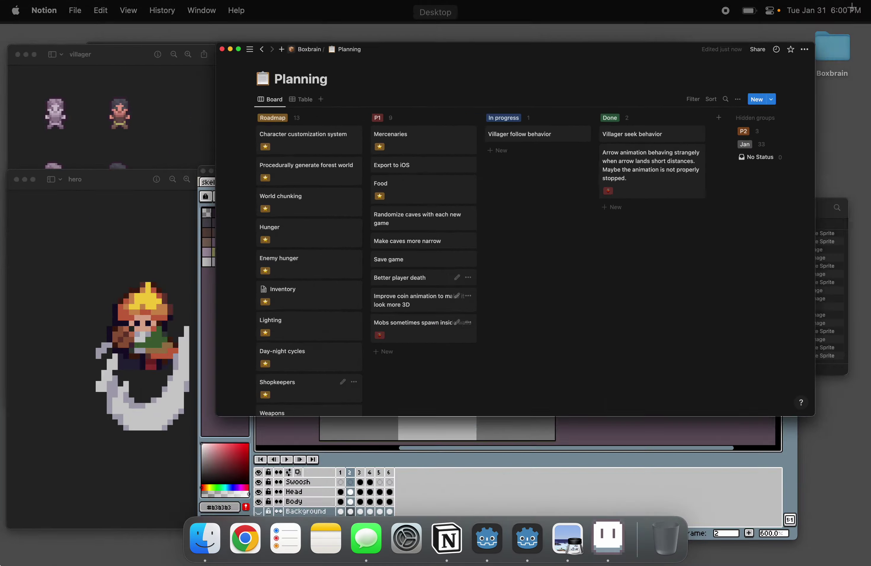
{"action": "left_click", "coordinate": [314, 354]}
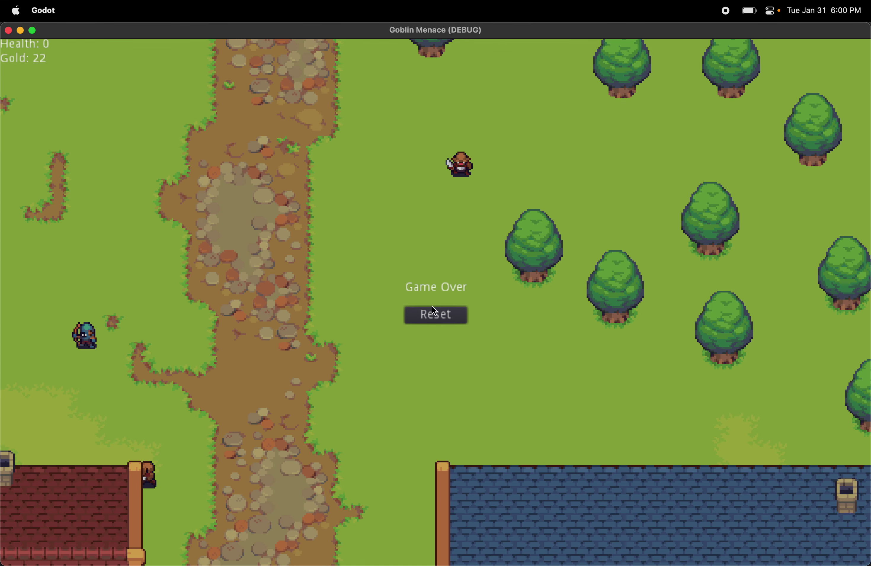
{"action": "left_click", "coordinate": [435, 312]}
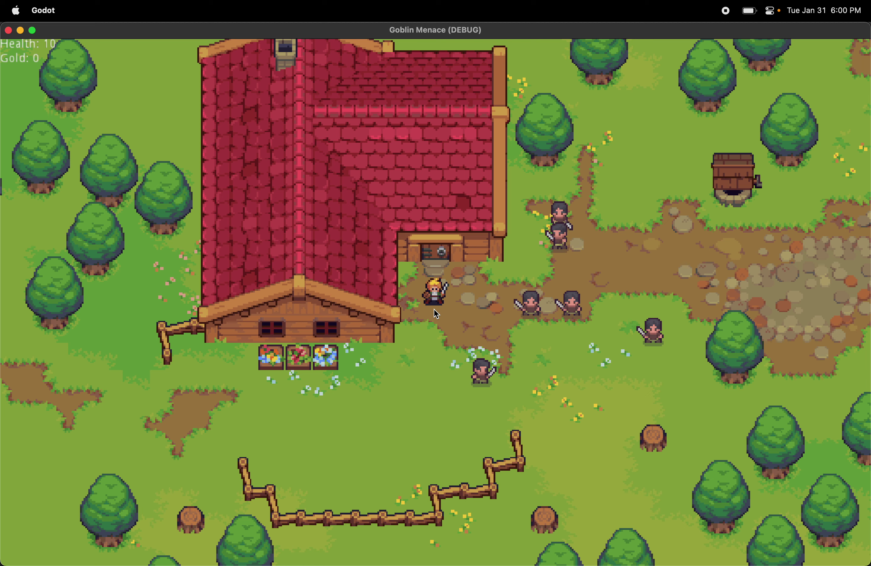
Walk the hero from the red-roofed house along the path past the well, and into the meadow to the east
{"action": "key", "text": "Right"}
{"action": "key", "text": "Down"}
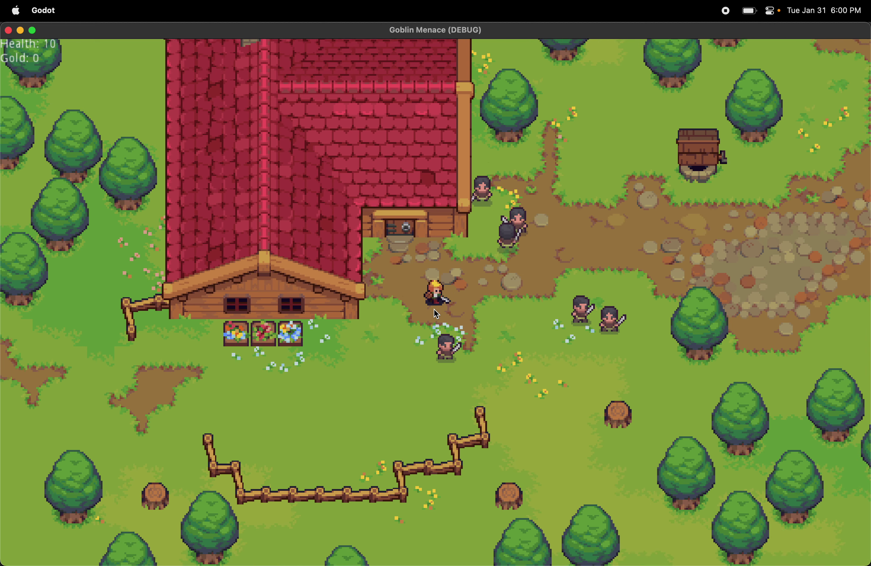
{"action": "key", "text": "Right"}
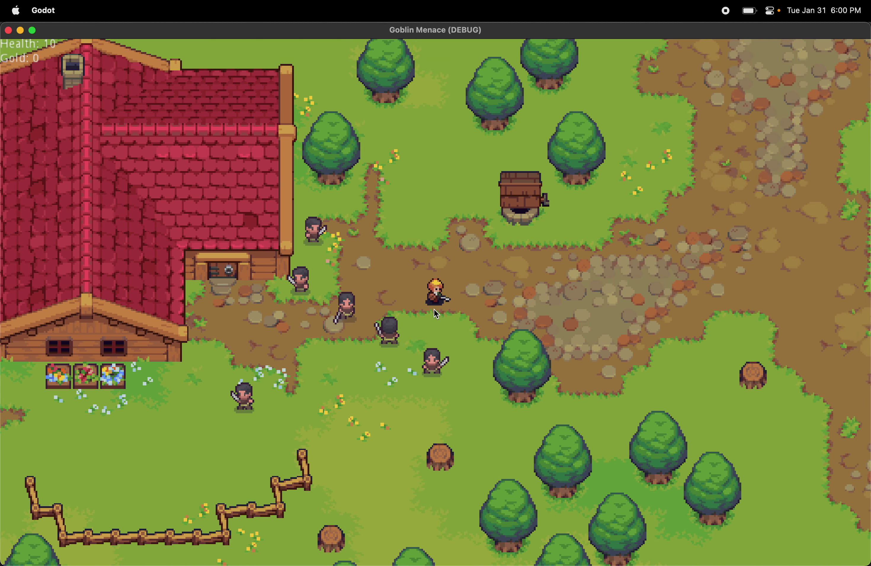
{"action": "key", "text": "d"}
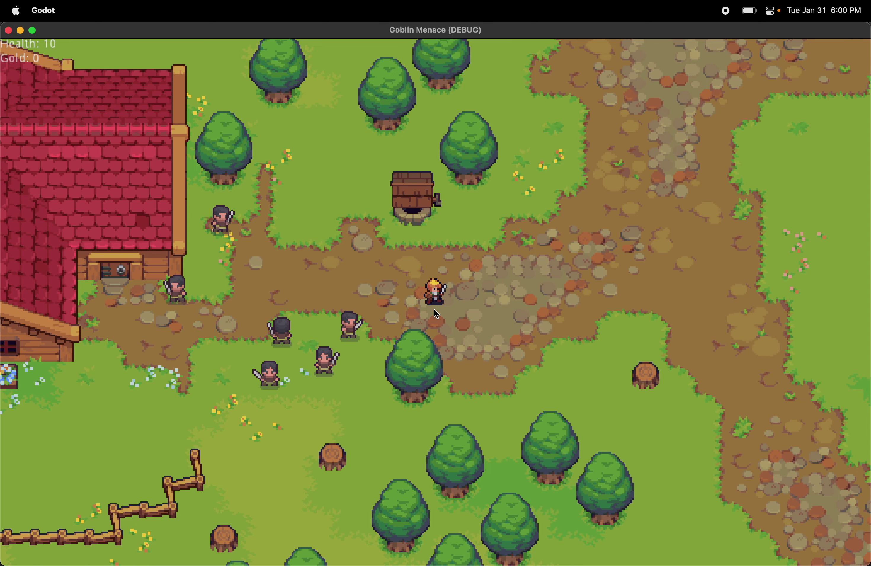
{"action": "key", "text": "d"}
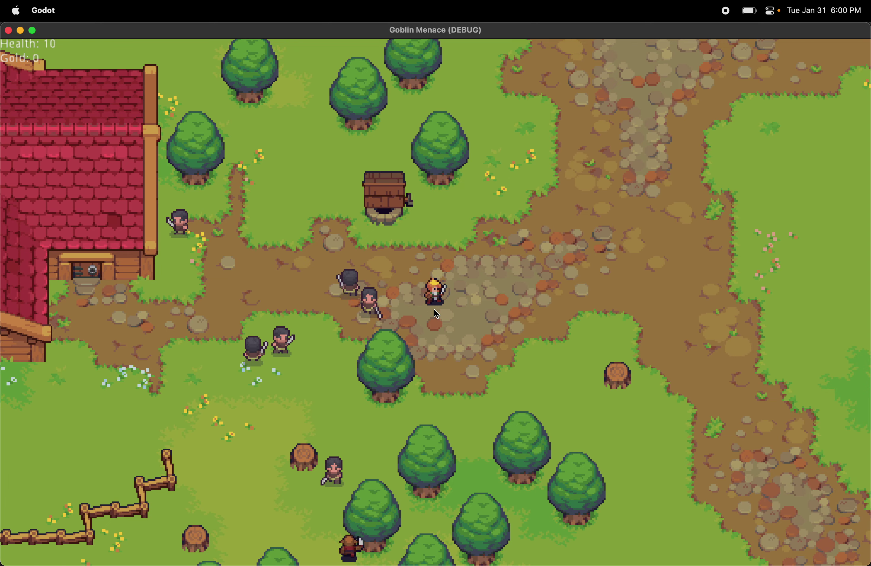
{"action": "key", "text": "d"}
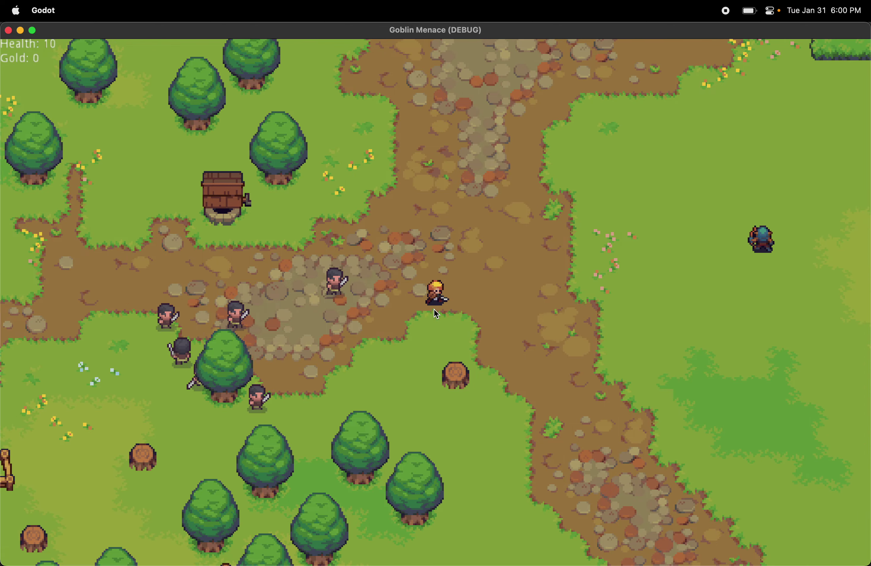
{"action": "key", "text": "d"}
{"action": "key", "text": "d"}
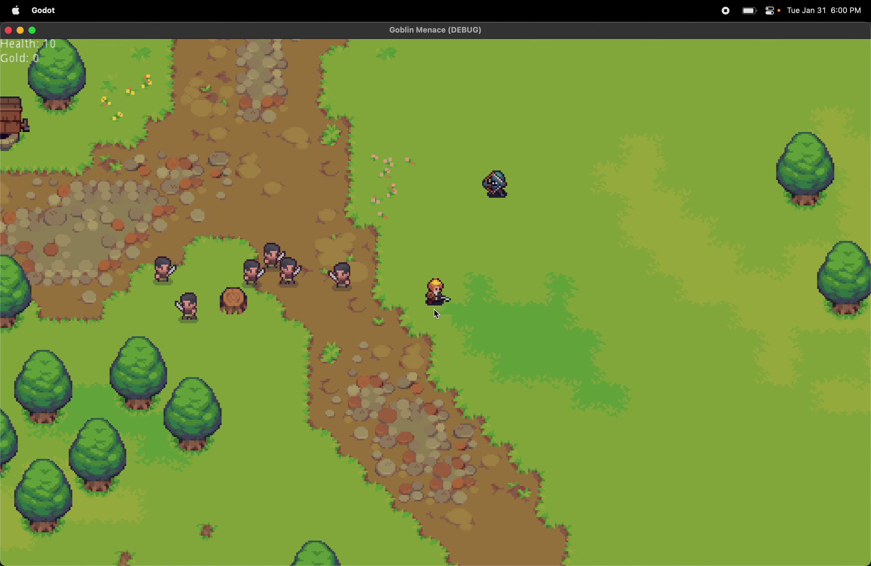
Attack toward the archer goblin in the meadow, and move the hero south to the diagonal dirt path
{"action": "key", "text": "w"}
{"action": "key", "text": "space"}
{"action": "key", "text": "d"}
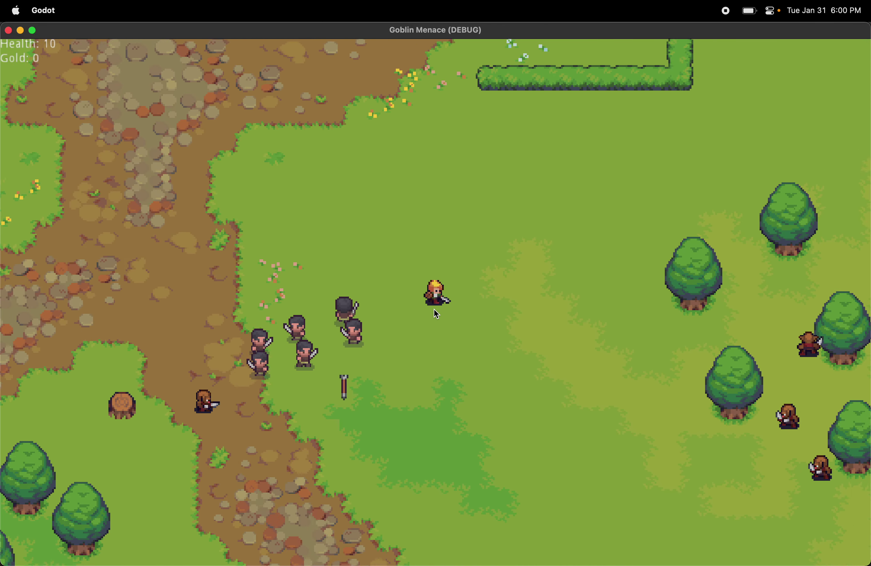
{"action": "key", "text": "s"}
{"action": "key", "text": "a"}
{"action": "key", "text": "s"}
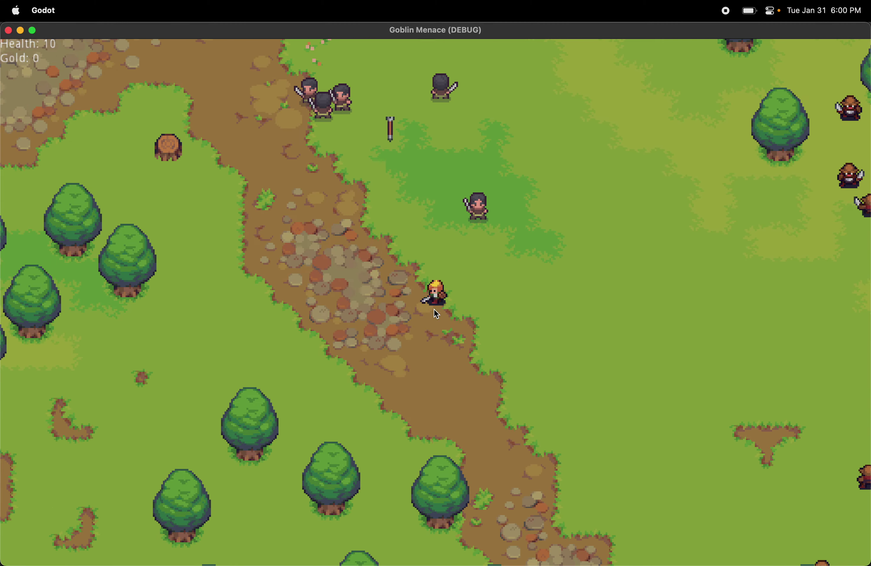
Walk the hero back and forth along the diagonal dirt path south of the villager group
{"action": "key", "text": "w"}
{"action": "key", "text": "d"}
{"action": "key", "text": "s"}
{"action": "key", "text": "w"}
{"action": "key", "text": "a"}
{"action": "key", "text": "a"}
{"action": "key", "text": "w"}
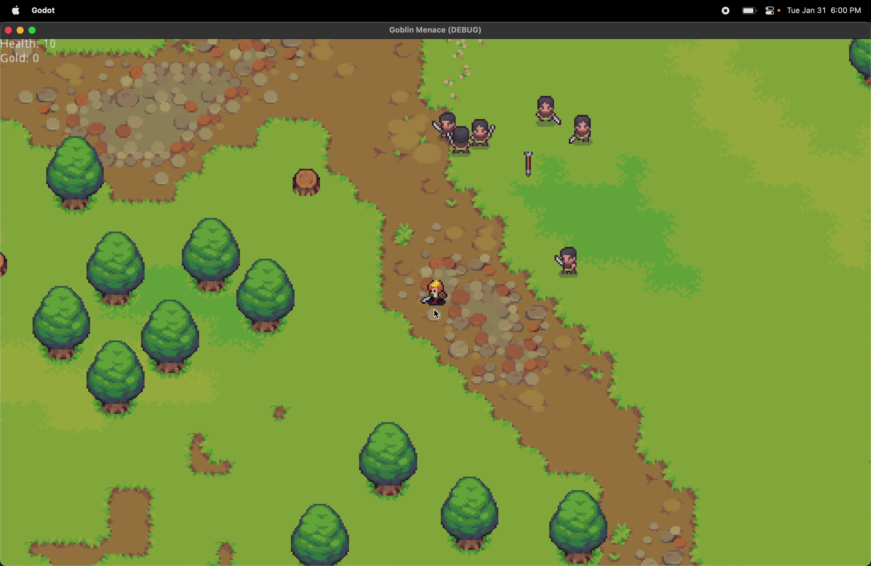
{"action": "key", "text": "d"}
{"action": "key", "text": "s"}
{"action": "key", "text": "d"}
{"action": "key", "text": "s"}
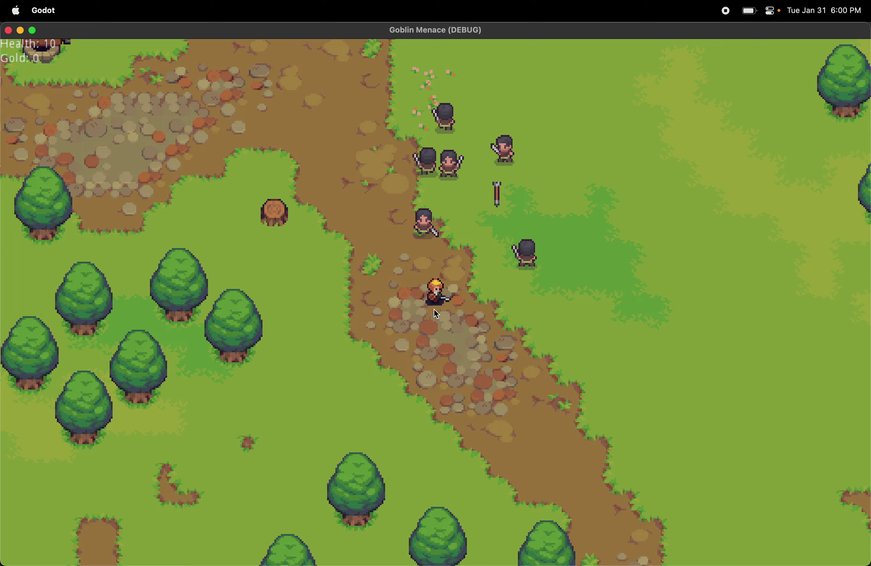
Move the hero up past the villagers in the meadow, and west to the tree stump near the crossroads
{"action": "key", "text": "a"}
{"action": "key", "text": "w"}
{"action": "key", "text": "a"}
{"action": "key", "text": "w"}
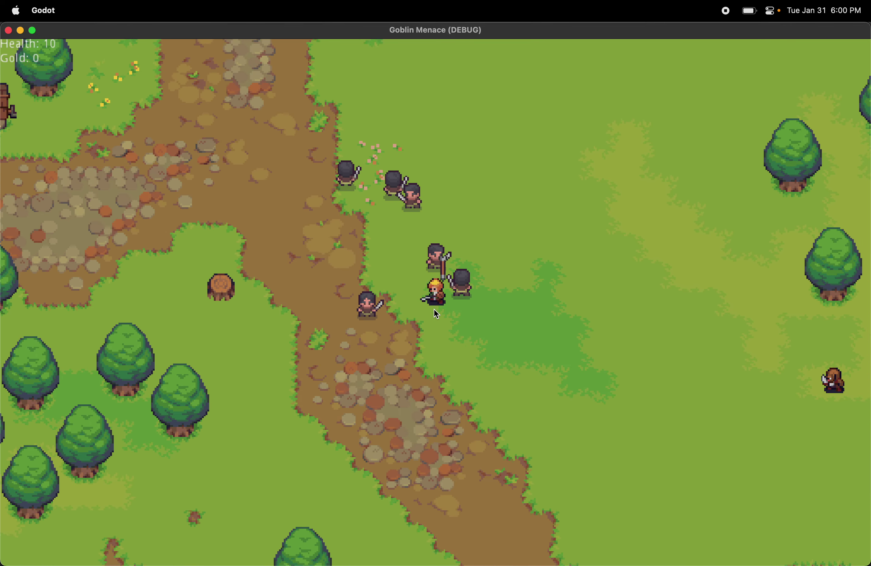
{"action": "key", "text": "s"}
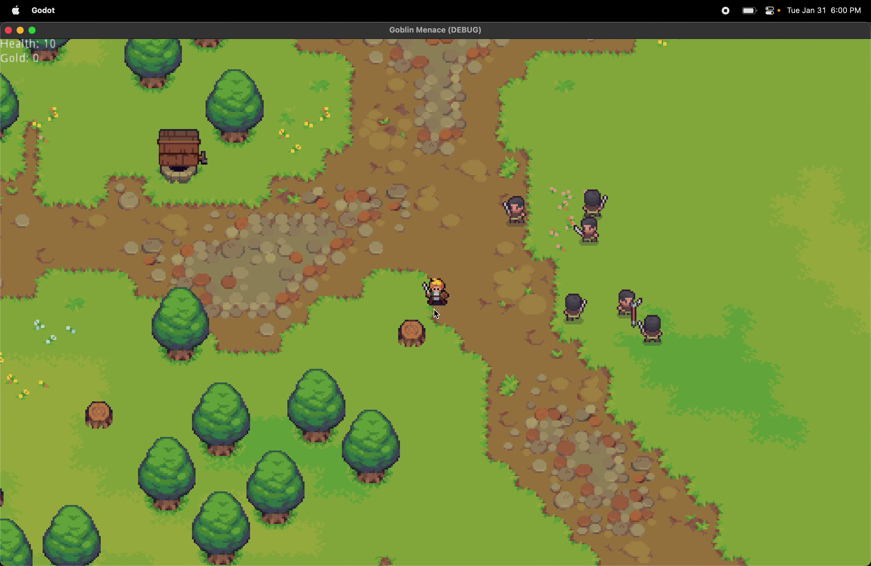
Walk the hero southeast into the meadow below the villagers, and back southwest to the diagonal dirt path
{"action": "key", "text": "d"}
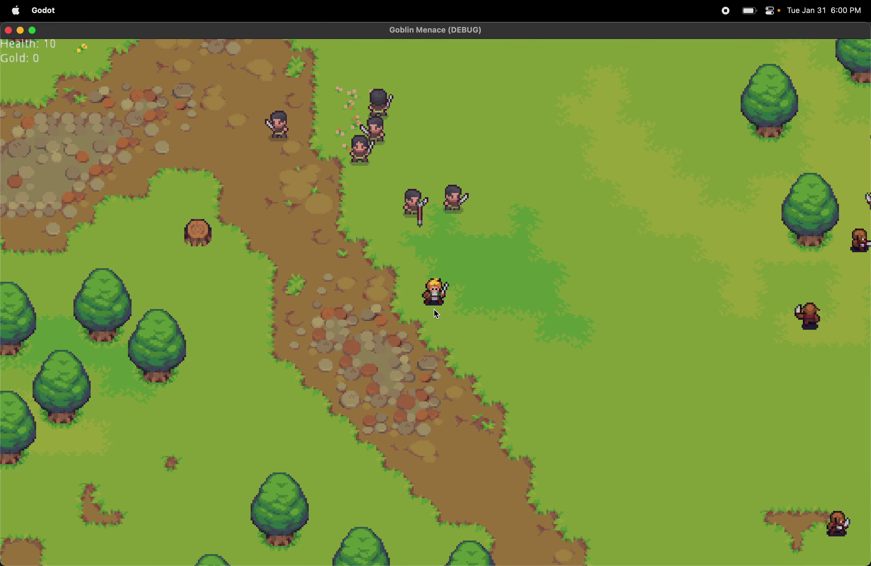
{"action": "key", "text": "a"}
{"action": "key", "text": "s"}
{"action": "key", "text": "s"}
{"action": "key", "text": "a"}
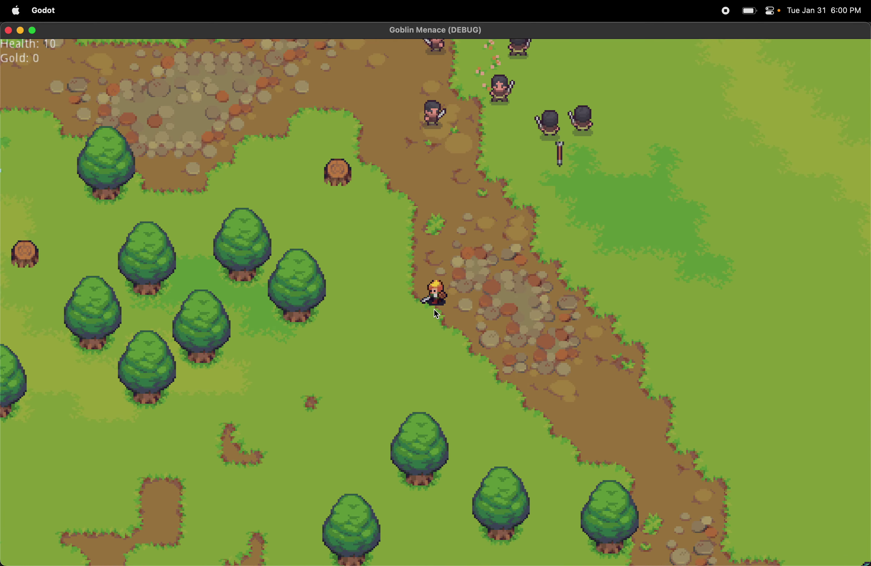
Lead the villagers southwest off the dirt path onto the grass beside the tree cluster
{"action": "key", "text": "d"}
{"action": "key", "text": "w"}
{"action": "key", "text": "s"}
{"action": "key", "text": "a"}
{"action": "key", "text": "s"}
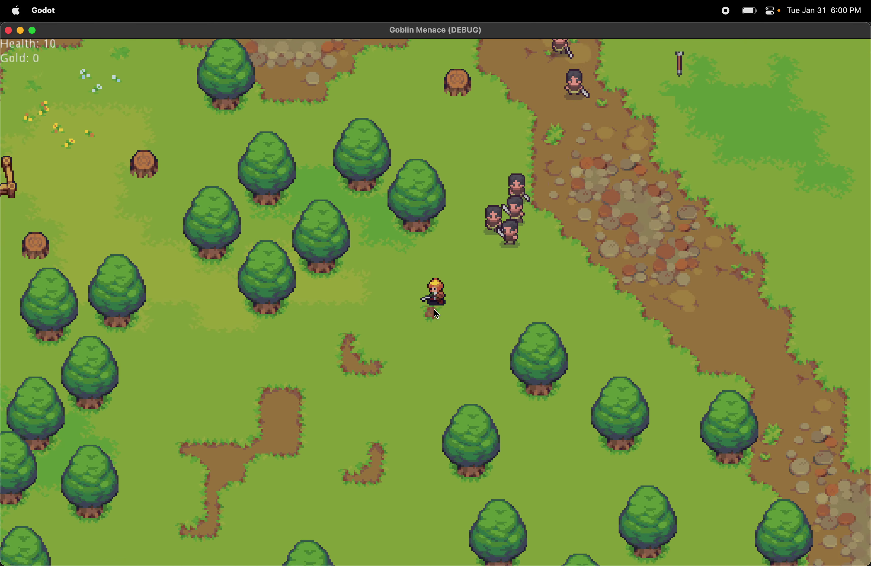
Lead the villagers northwest past the trees to the stumps, and back along the cobbled path to the crossroads
{"action": "key", "text": "w"}
{"action": "key", "text": "w"}
{"action": "key", "text": "a"}
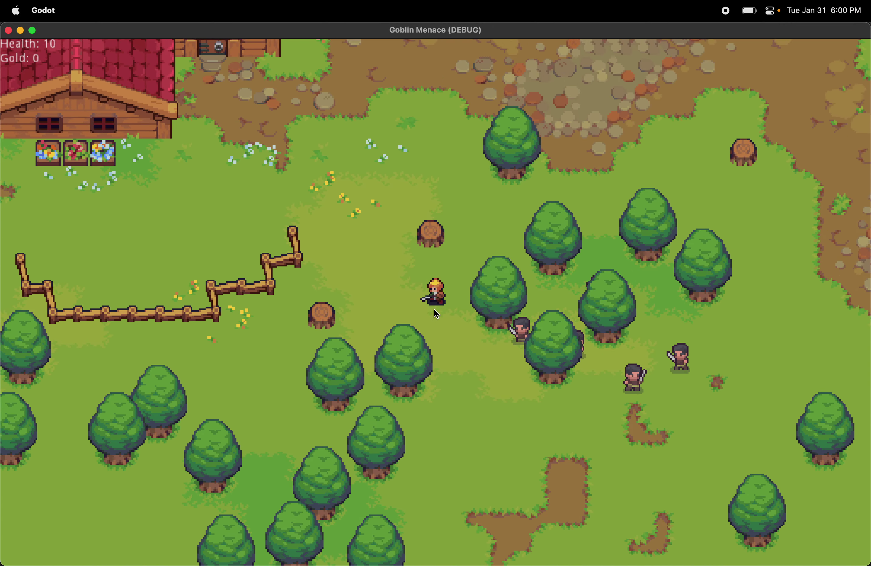
{"action": "key", "text": "d"}
{"action": "key", "text": "d"}
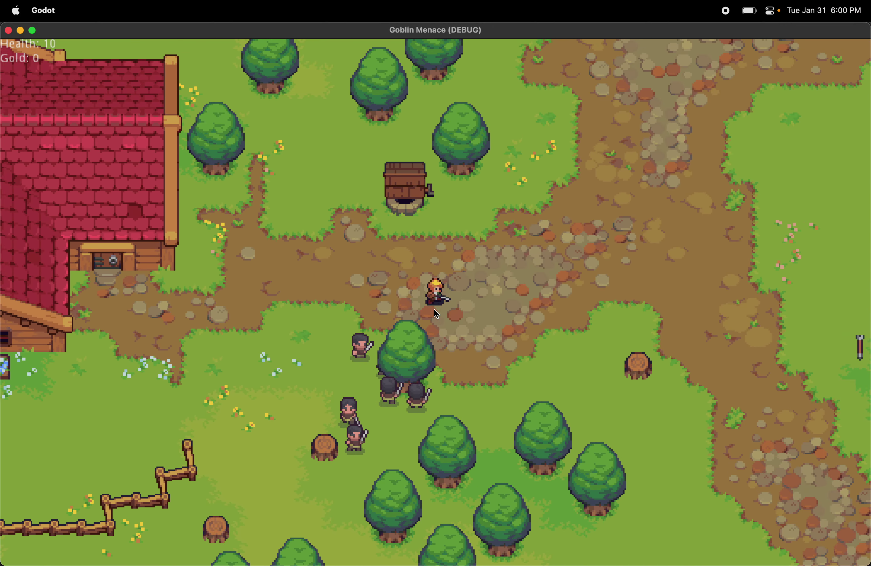
{"action": "key", "text": "d"}
{"action": "key", "text": "w"}
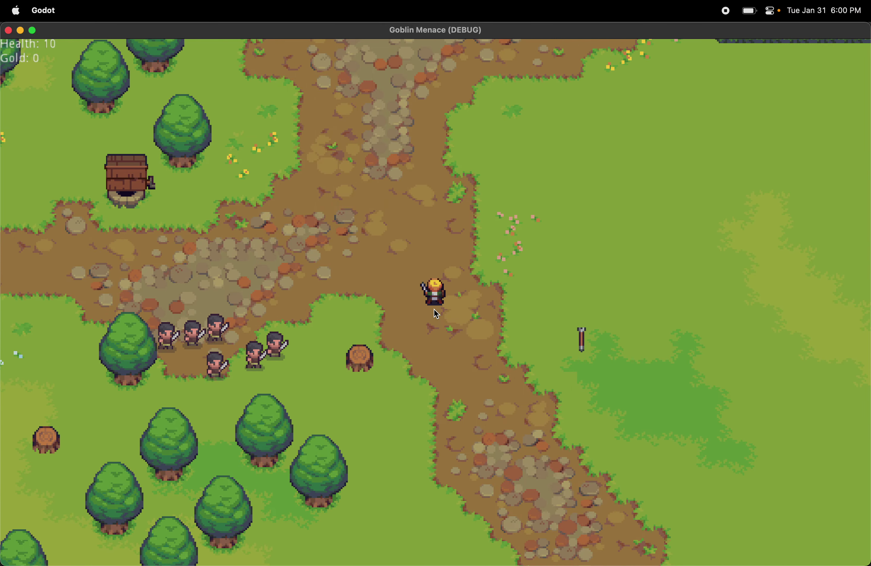
Lead the villagers from the crossroads east across the meadow to the brown-hooded goblins
{"action": "key", "text": "s"}
{"action": "key", "text": "d"}
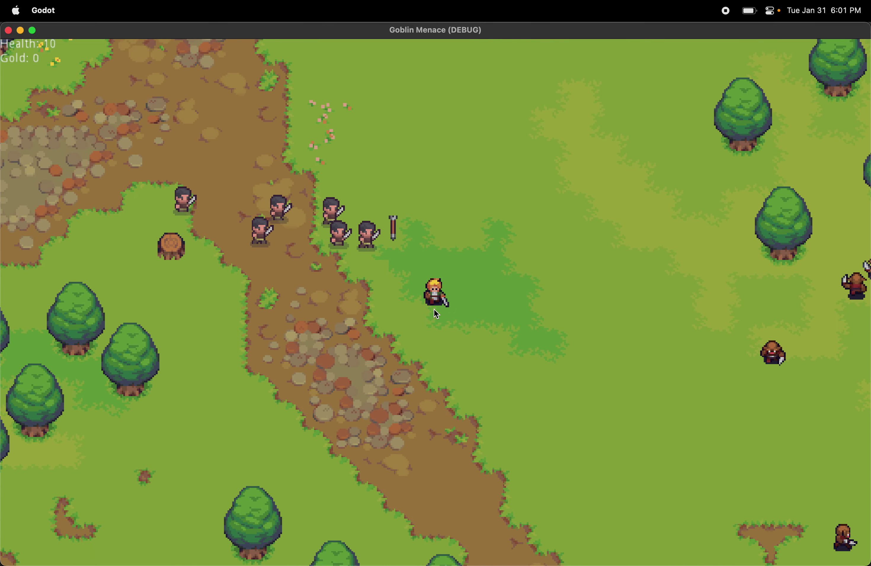
{"action": "key", "text": "w"}
{"action": "key", "text": "d"}
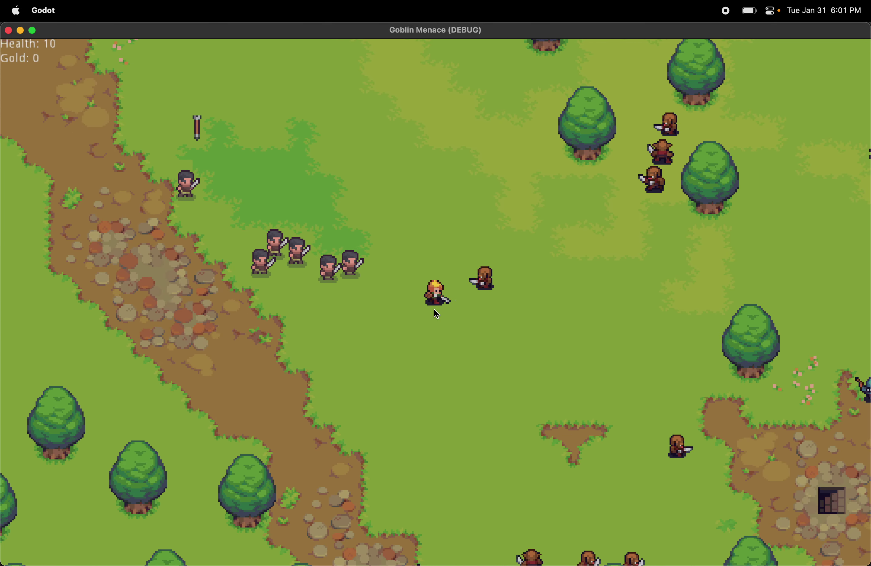
{"action": "key", "text": "d"}
{"action": "key", "text": "w"}
{"action": "key", "text": "a"}
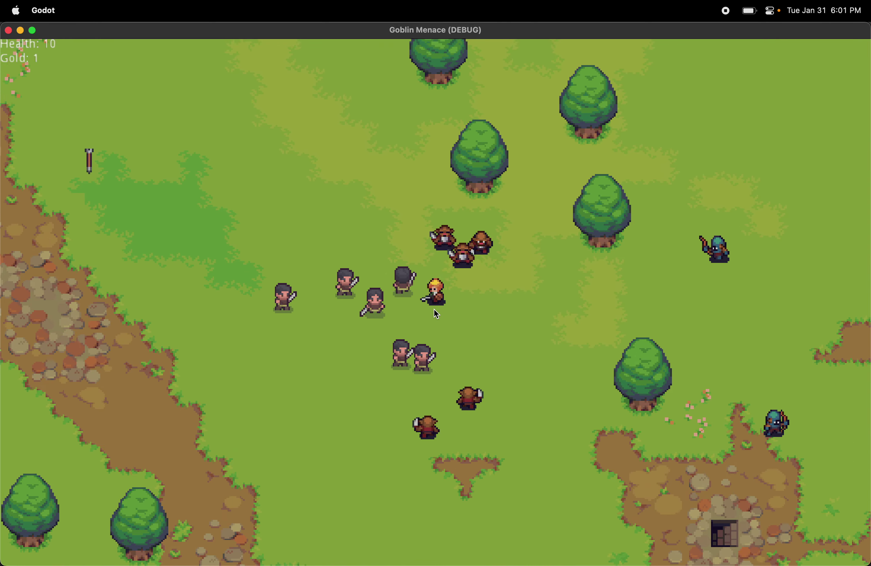
Pull the hero back west out of the fight, leaving the villagers battling the goblins in the meadow
{"action": "key", "text": "s"}
{"action": "key", "text": "a"}
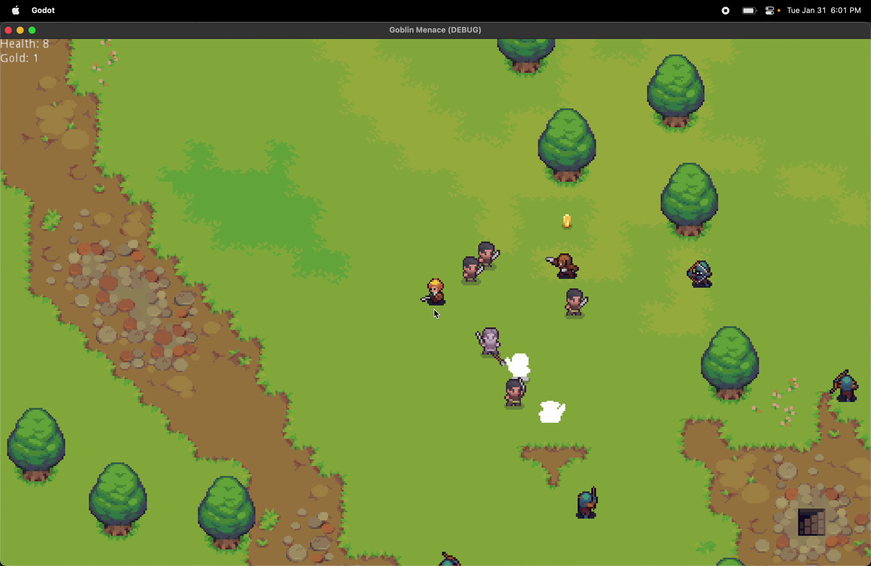
{"action": "key", "text": "d"}
{"action": "key", "text": "a"}
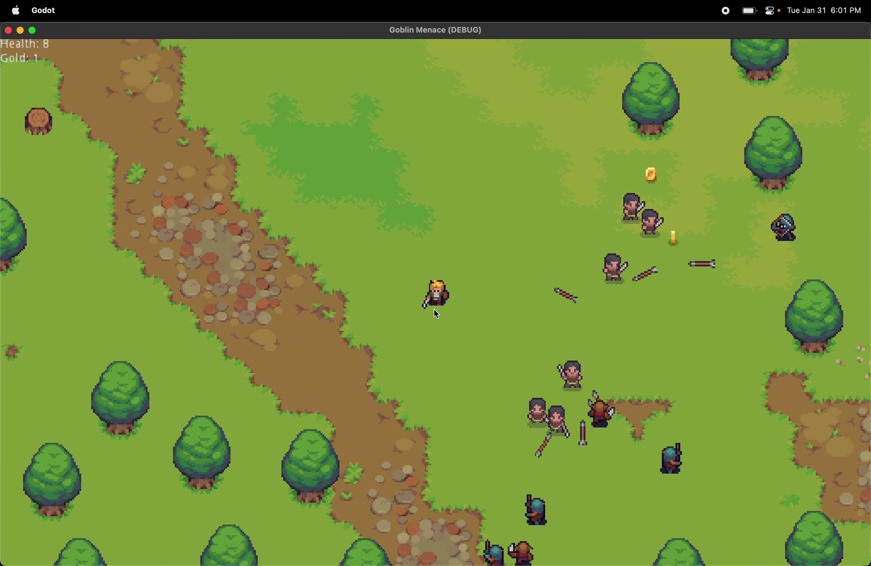
Run the hero south past the archer goblins to the dirt path, and west to the tree beside it
{"action": "key", "text": "s"}
{"action": "key", "text": "s"}
{"action": "key", "text": "d"}
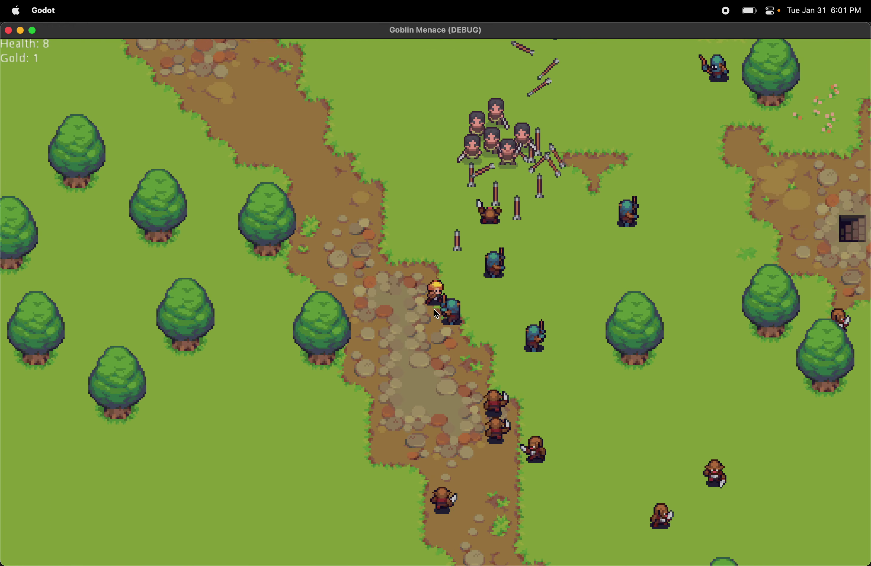
{"action": "key", "text": "a"}
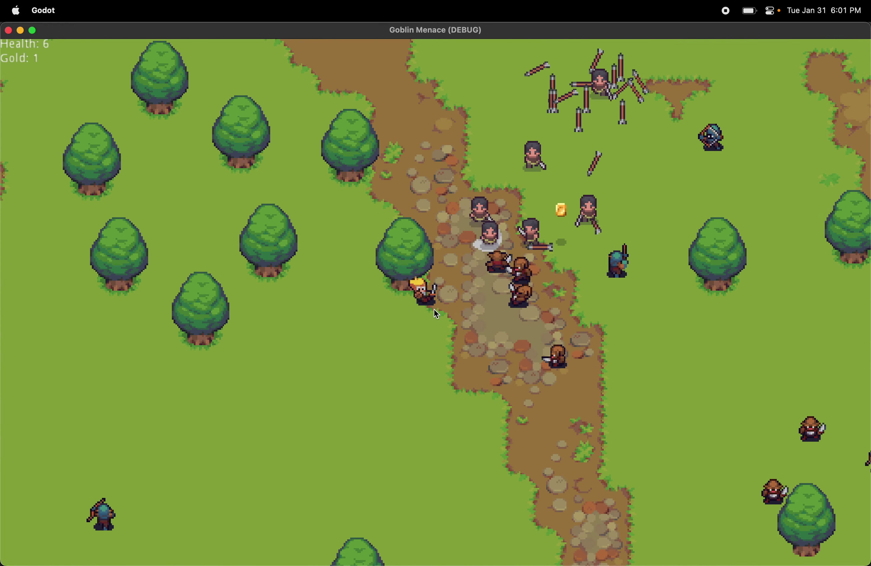
Move the hero through the battle around the dirt path, collecting the gold coins dropped to its east
{"action": "key", "text": "d"}
{"action": "key", "text": "w"}
{"action": "key", "text": "a"}
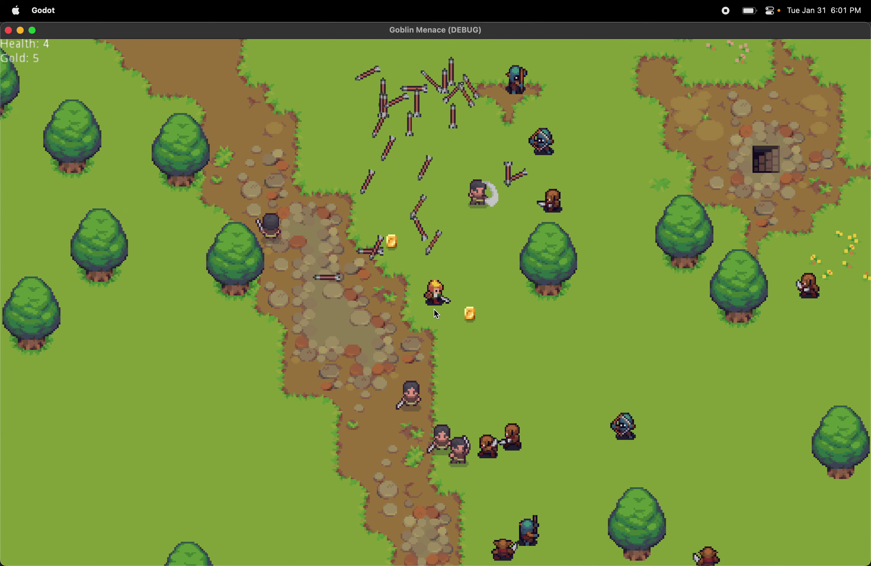
{"action": "key", "text": "w"}
{"action": "key", "text": "a"}
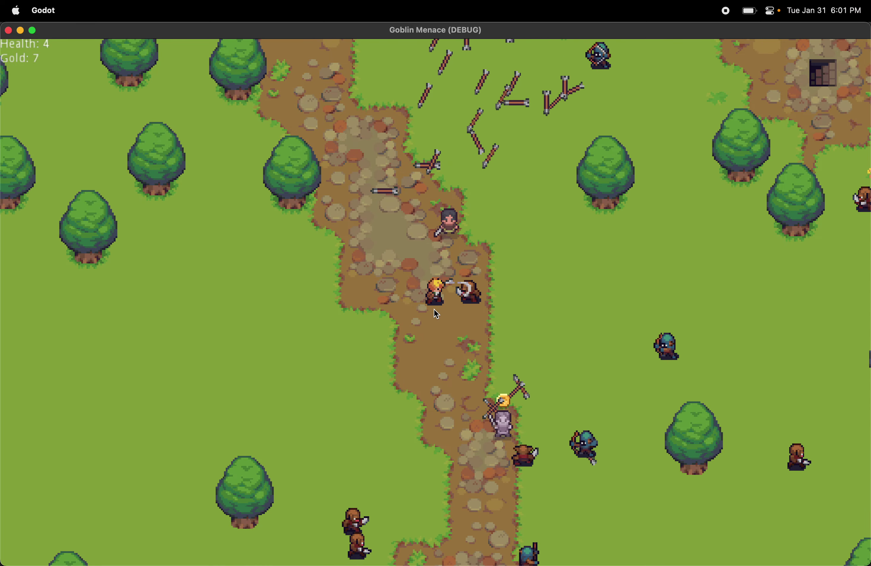
Retreat from the goblins on the dirt path to the open grass in the west
{"action": "key", "text": "a"}
{"action": "key", "text": "d"}
{"action": "key", "text": "s"}
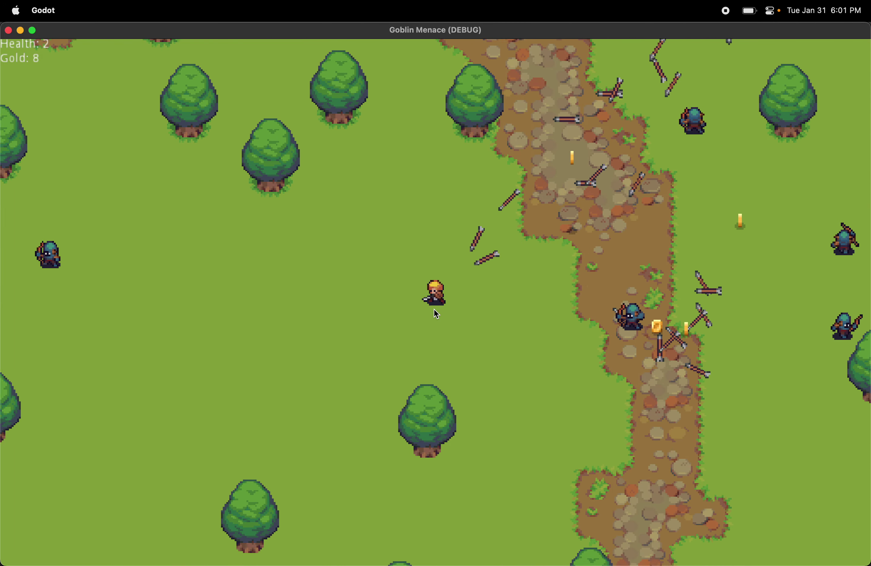
Return the hero to the dirt path, collect a coin there, and head north past the archer goblins
{"action": "key", "text": "s"}
{"action": "key", "text": "d"}
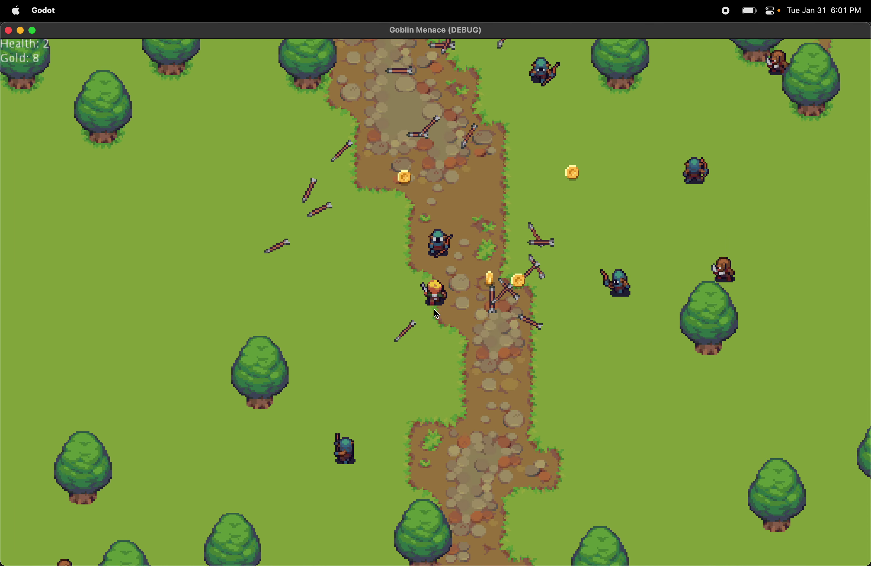
{"action": "key", "text": "w"}
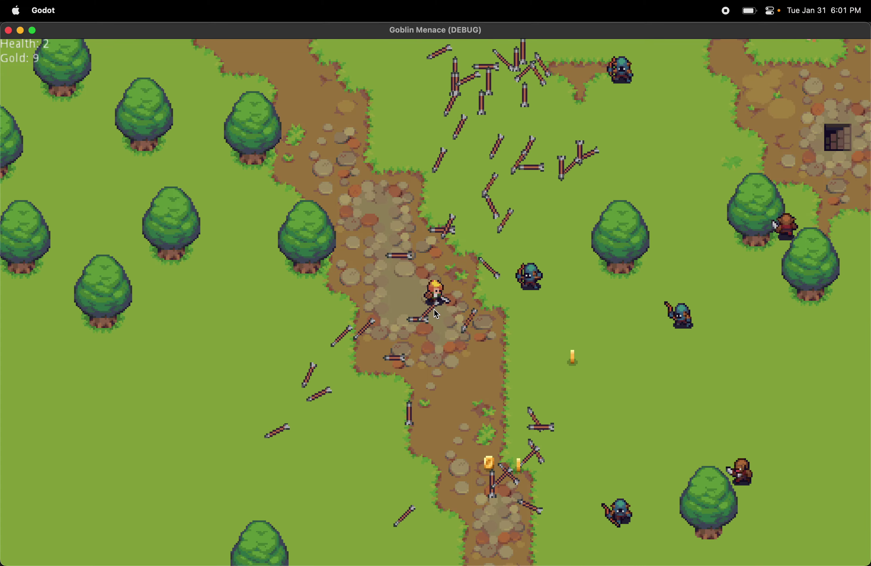
{"action": "key", "text": "w"}
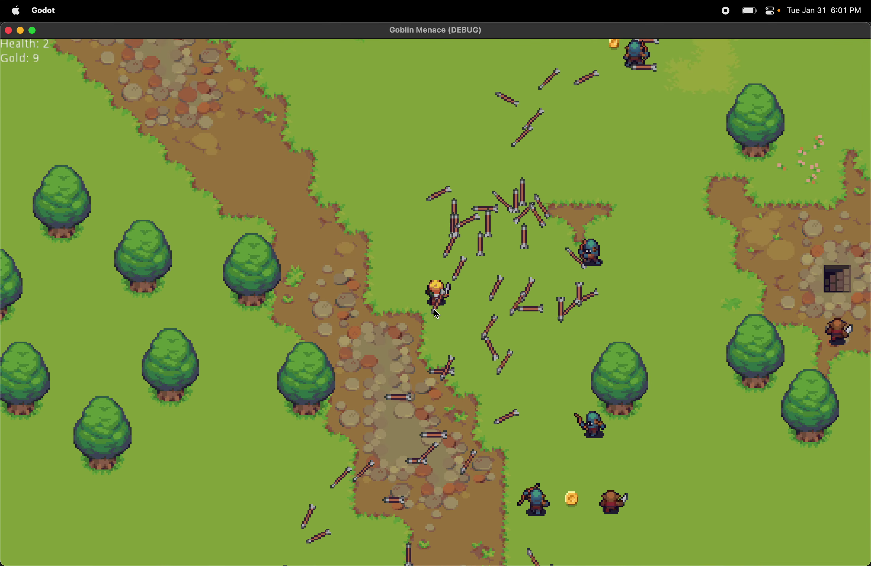
Walk the hero northeast past the small dirt patch, collecting the coins near the archer goblin
{"action": "key", "text": "d"}
{"action": "key", "text": "w"}
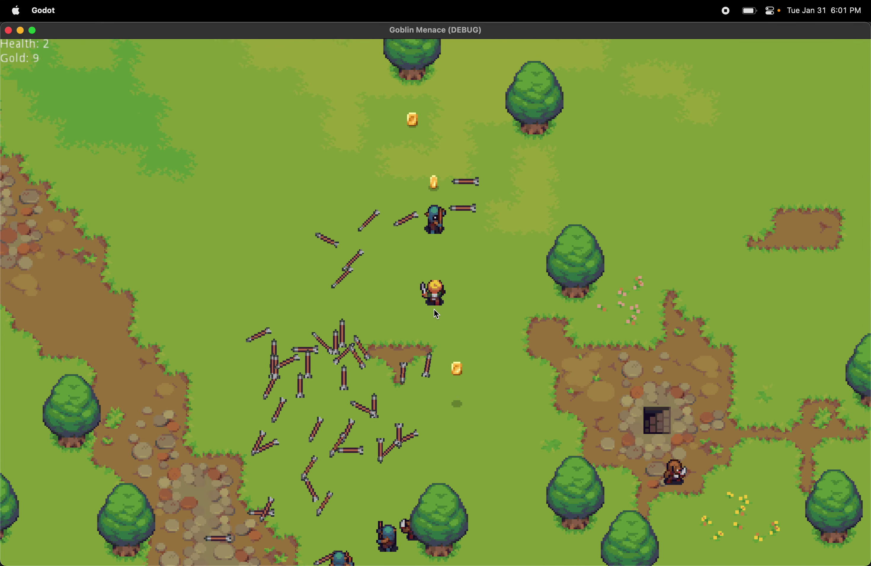
{"action": "key", "text": "w"}
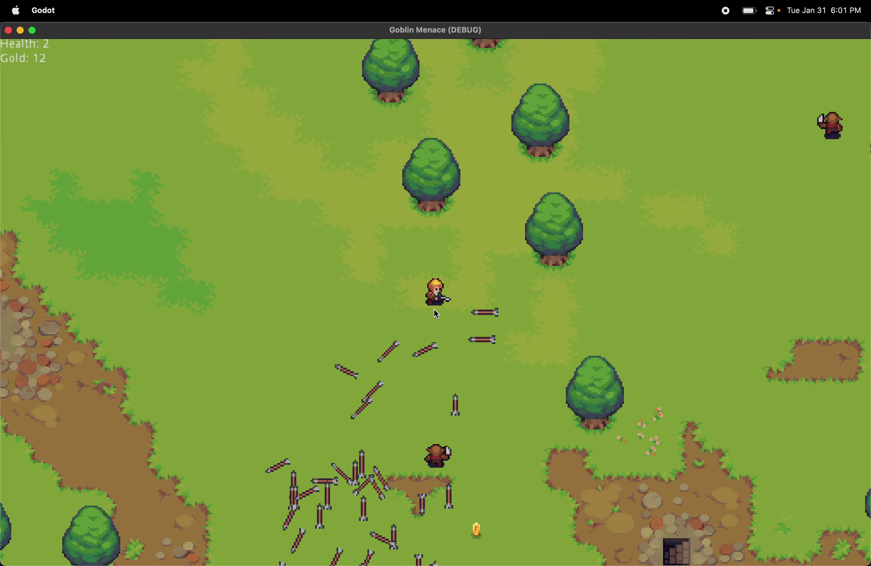
Walk the hero northeast beyond the trees, drawing the group of brown-hooded goblins into pursuit
{"action": "key", "text": "d"}
{"action": "key", "text": "w"}
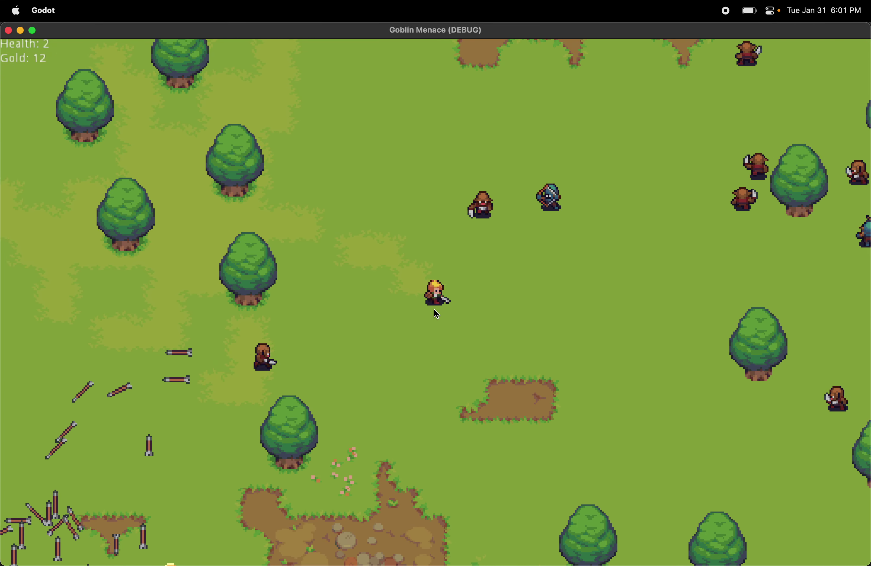
{"action": "key", "text": "d"}
{"action": "key", "text": "w"}
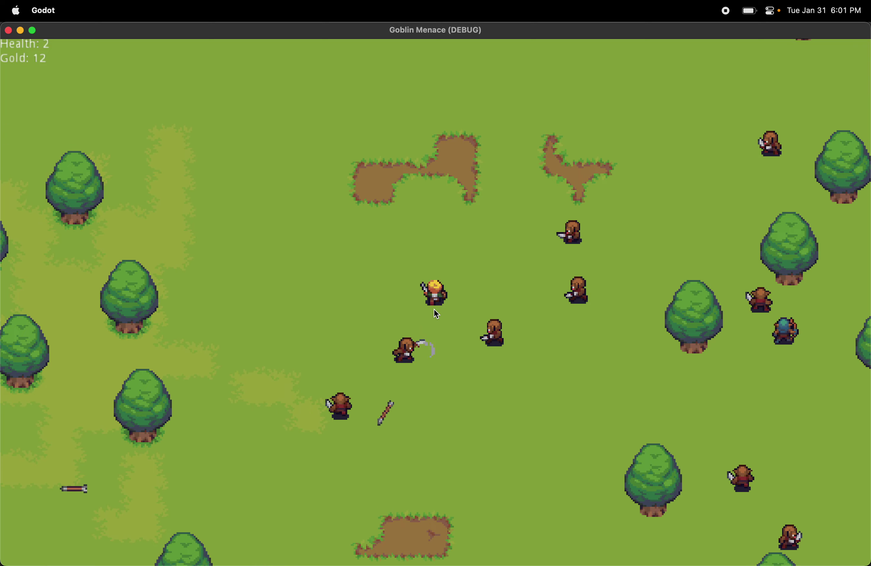
Run the hero west and southwest through the trees to the open meadow, away from the pursuing goblins
{"action": "key", "text": "a"}
{"action": "key", "text": "w"}
{"action": "key", "text": "s"}
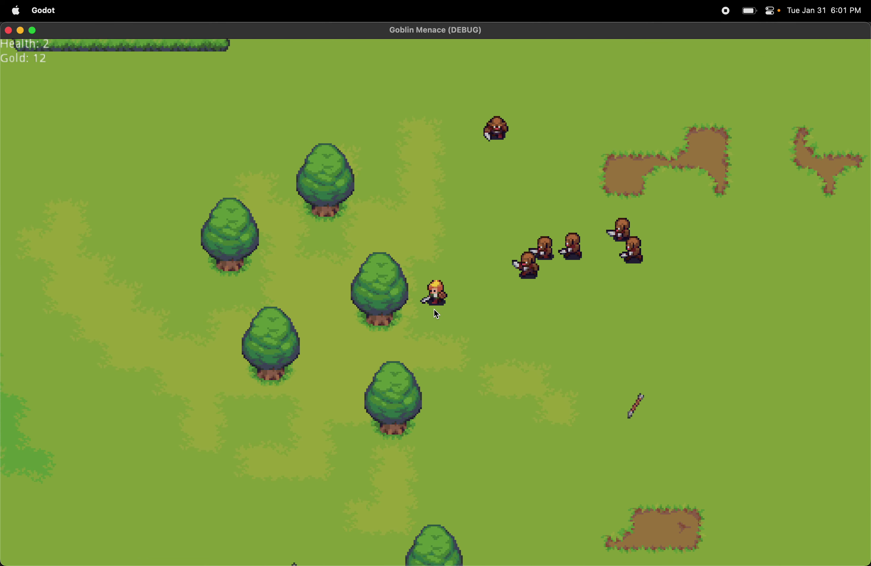
{"action": "key", "text": "a"}
{"action": "key", "text": "s"}
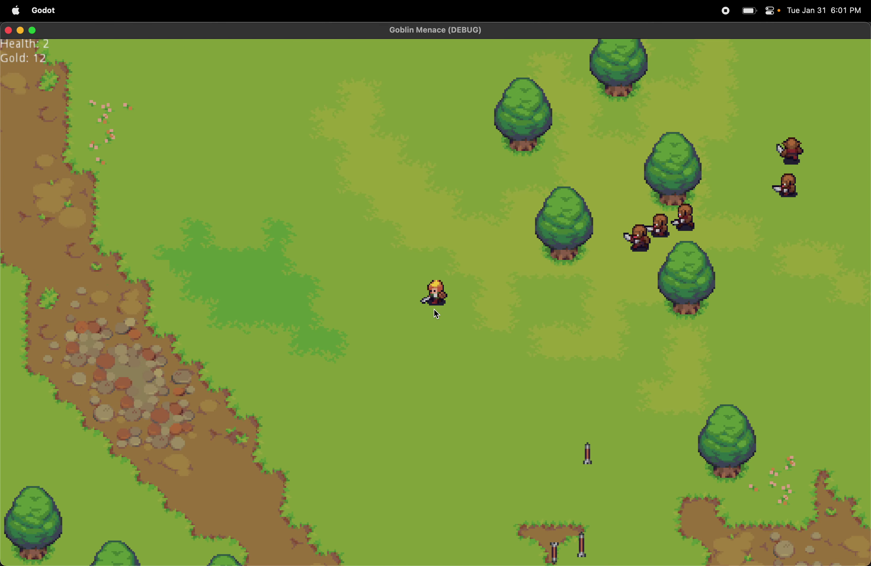
Turn the hero back east in the meadow and attack the leading goblin
{"action": "key", "text": "a"}
{"action": "key", "text": "d"}
{"action": "key", "text": "s"}
{"action": "key", "text": "d"}
{"action": "key", "text": "space"}
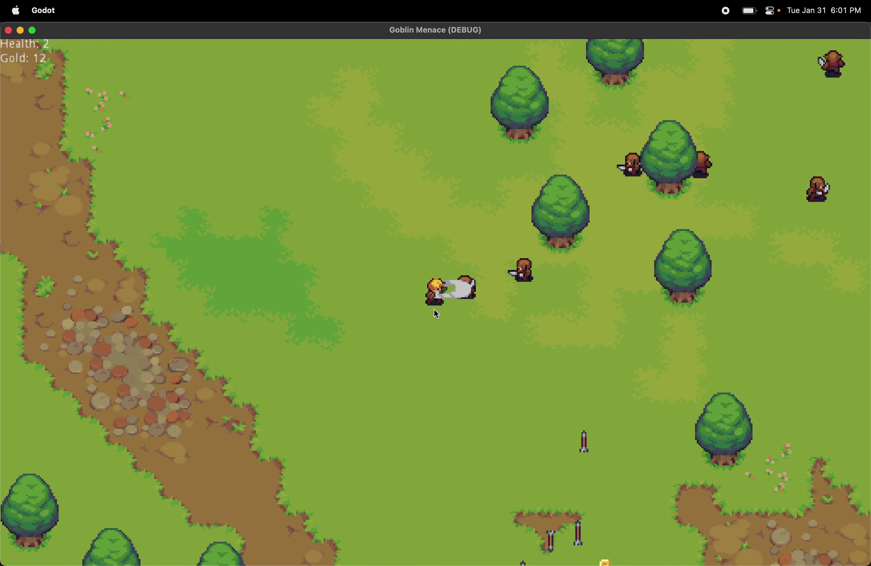
Fall back southwest to the edge of the diagonal dirt path, and attack the pursuing goblins there
{"action": "key", "text": "a"}
{"action": "key", "text": "s"}
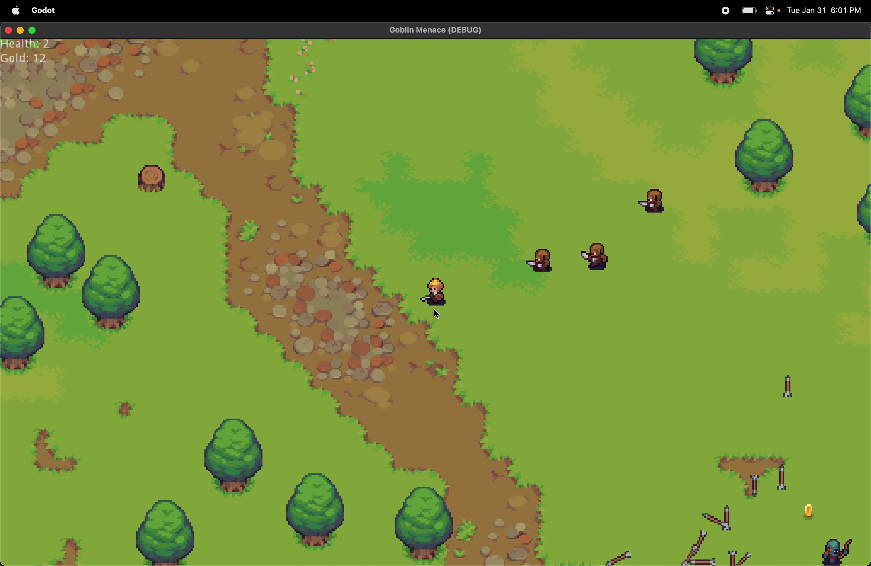
{"action": "key", "text": "w"}
{"action": "key", "text": "d"}
{"action": "key", "text": "space"}
{"action": "key", "text": "space"}
{"action": "key", "text": "a"}
{"action": "key", "text": "w"}
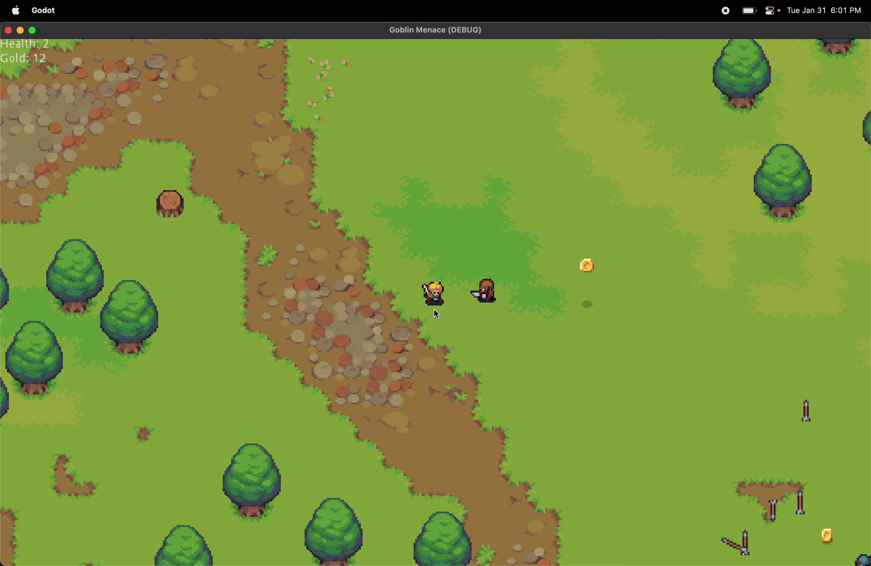
Strike the remaining goblin beside the dirt path, and collect the dropped coins to the east
{"action": "key", "text": "d"}
{"action": "key", "text": "space"}
{"action": "key", "text": "d"}
{"action": "key", "text": "s"}
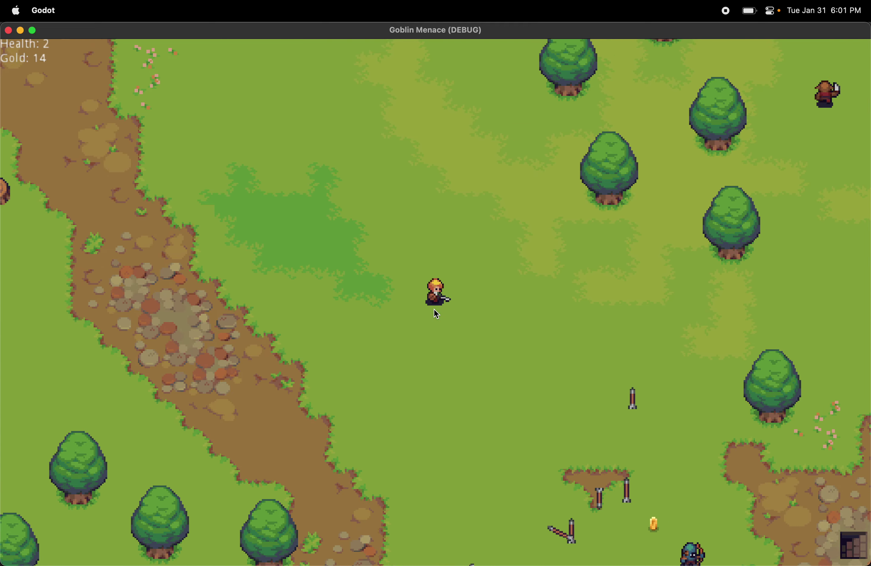
Move the hero south and east to attack the archer goblin near the small dirt patch, and collect its coin
{"action": "key", "text": "s"}
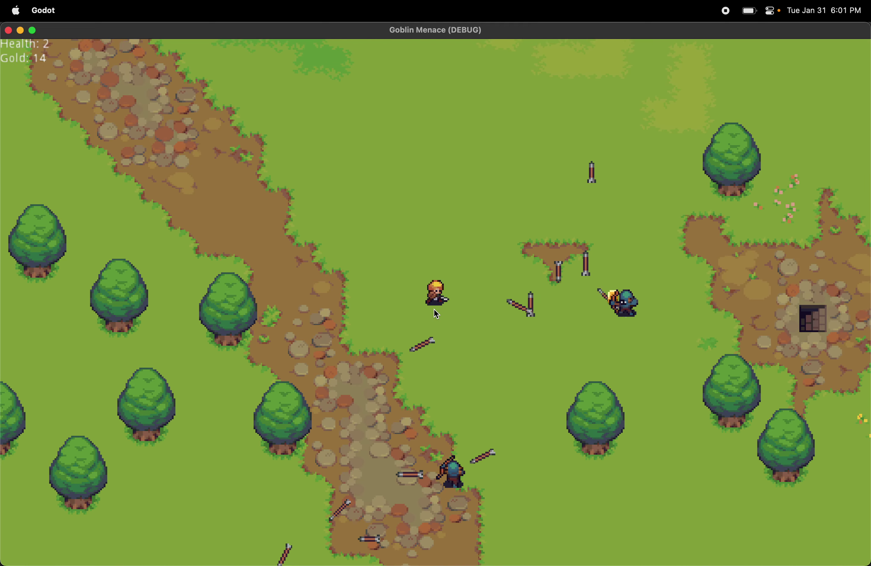
{"action": "key", "text": "d"}
{"action": "key", "text": "w"}
{"action": "key", "text": "space"}
{"action": "key", "text": "w"}
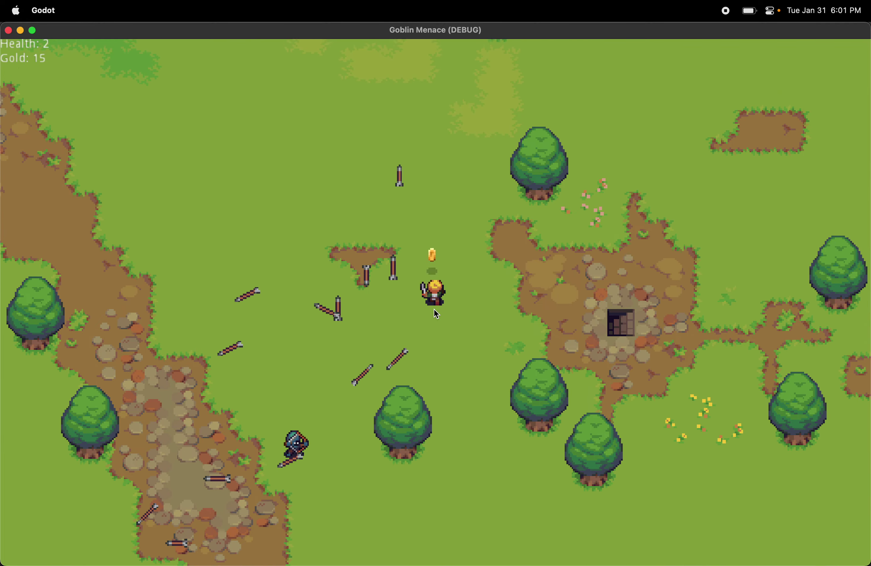
Walk the hero west and south to the cobbled dirt path, and face the archer goblin to the east
{"action": "key", "text": "a"}
{"action": "key", "text": "s"}
{"action": "key", "text": "s"}
{"action": "key", "text": "a"}
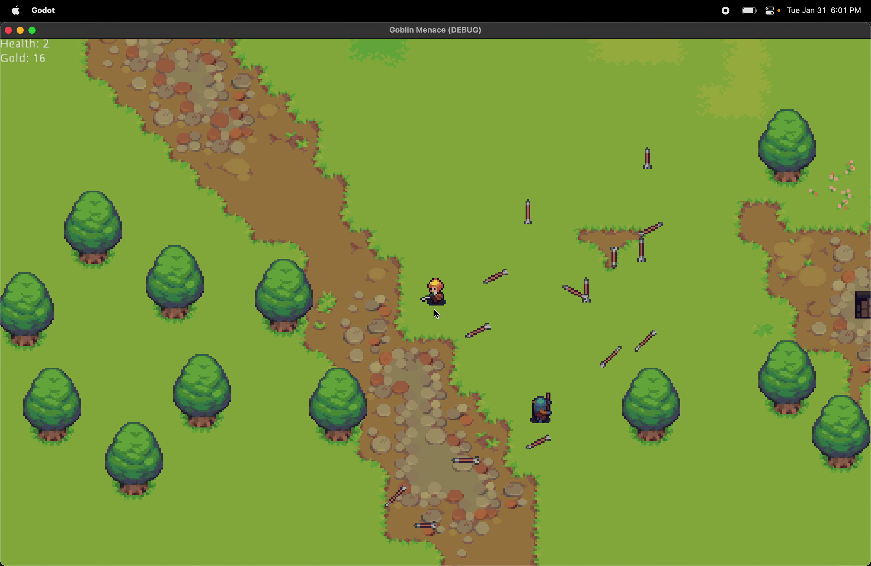
{"action": "key", "text": "d"}
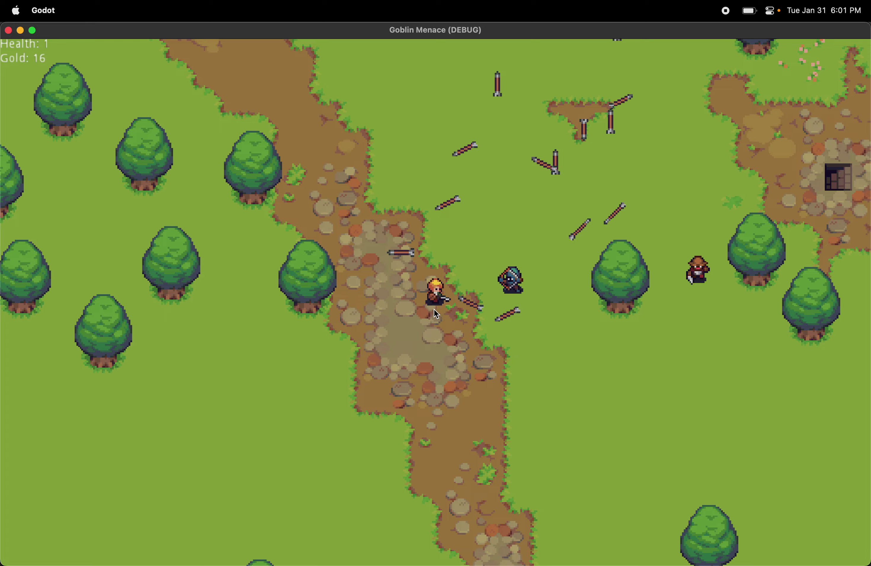